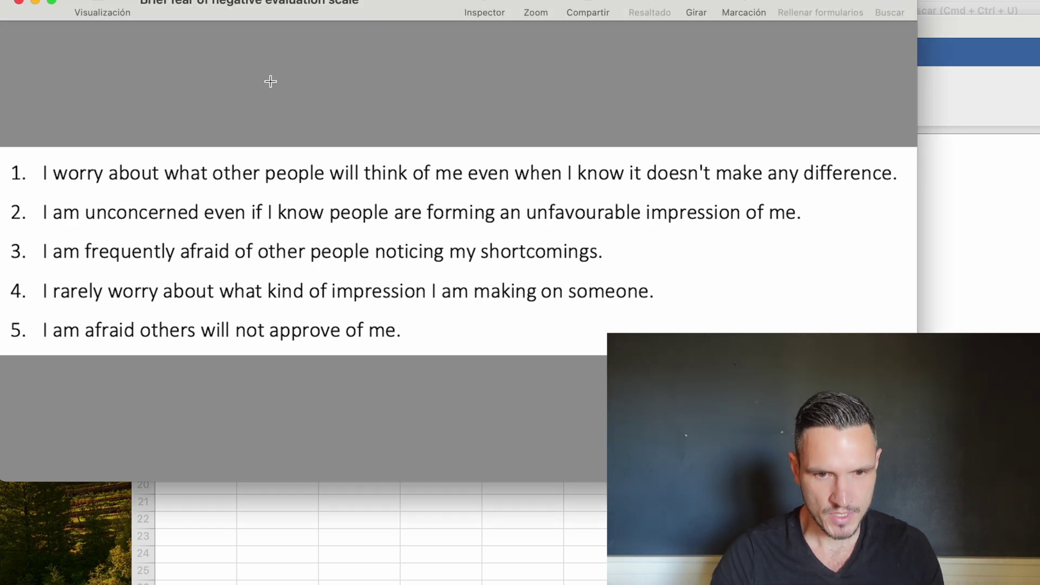
In Preview, highlight the opening words of item 1 and the sentence of item 2
{"action": "mouse_move", "coordinate": [222, 18]}
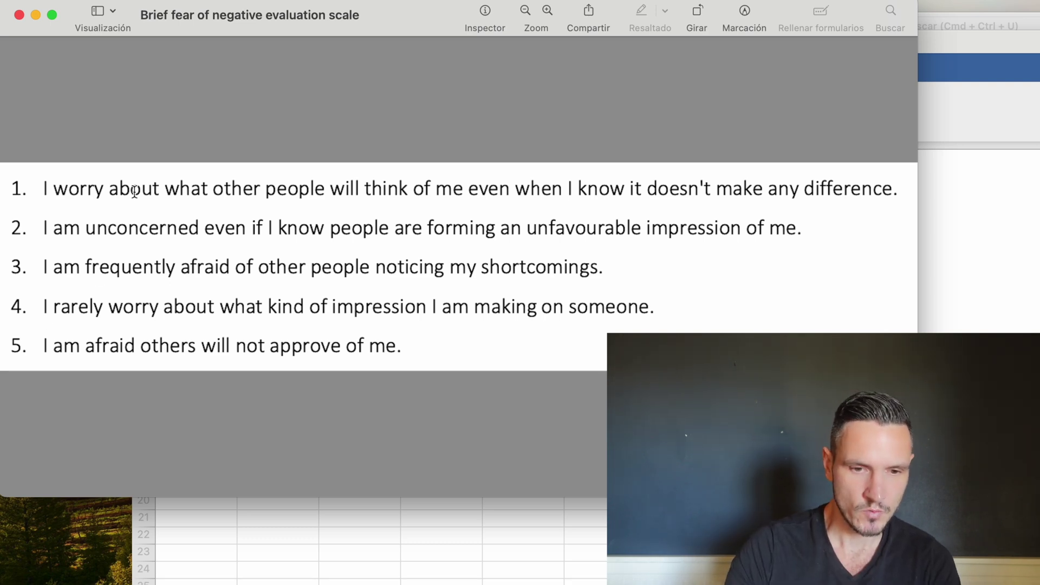
{"action": "left_click_drag", "start_coordinate": [42, 192], "coordinate": [853, 172]}
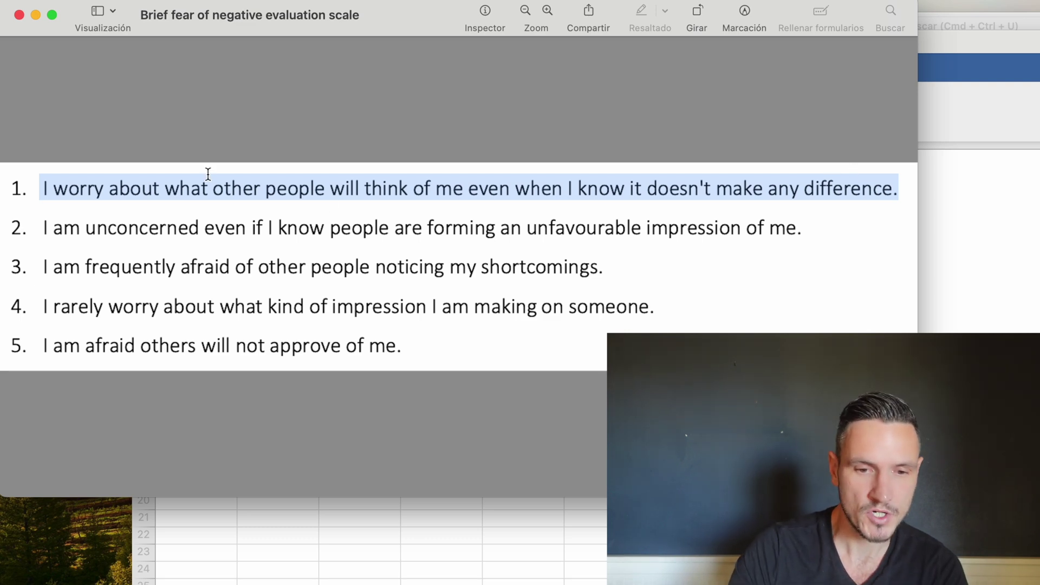
{"action": "left_click_drag", "start_coordinate": [35, 231], "coordinate": [113, 228]}
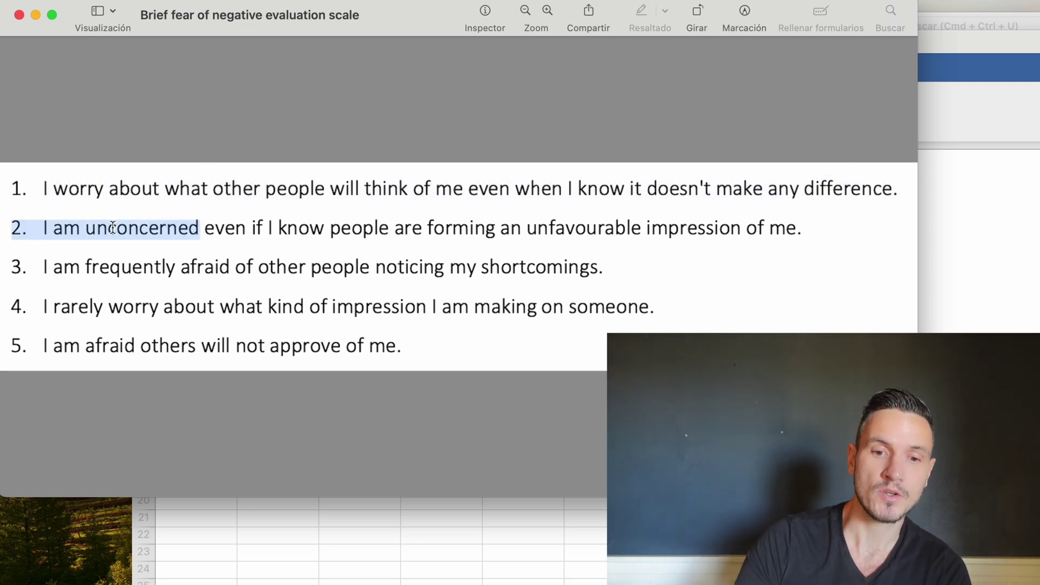
{"action": "left_click_drag", "start_coordinate": [205, 228], "coordinate": [813, 226]}
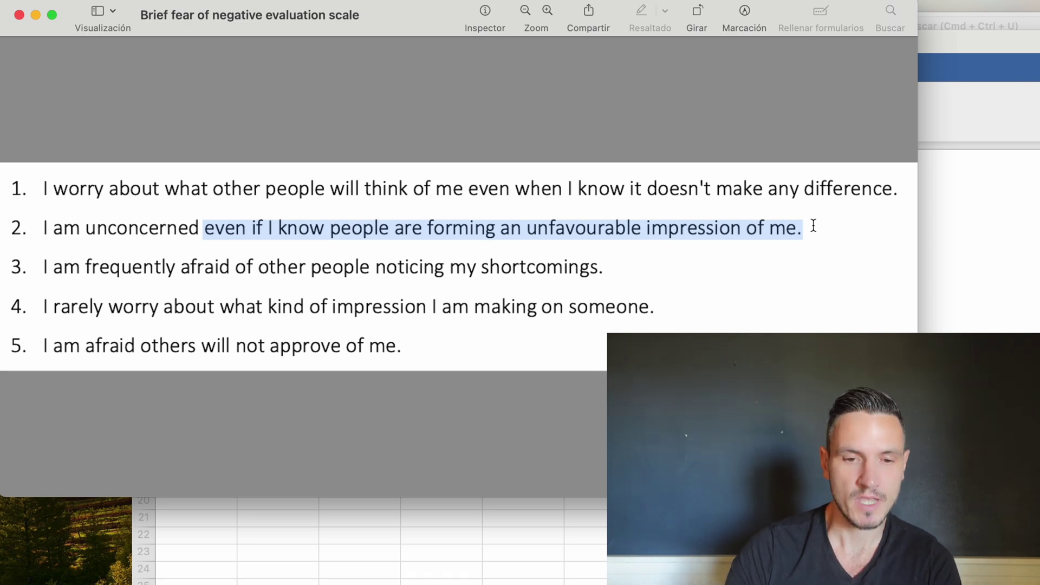
Highlight 'I am unconcerned' in item 2 and 'I rarely' in item 4, then switch to jamovi
{"action": "left_click_drag", "start_coordinate": [43, 306], "coordinate": [625, 293]}
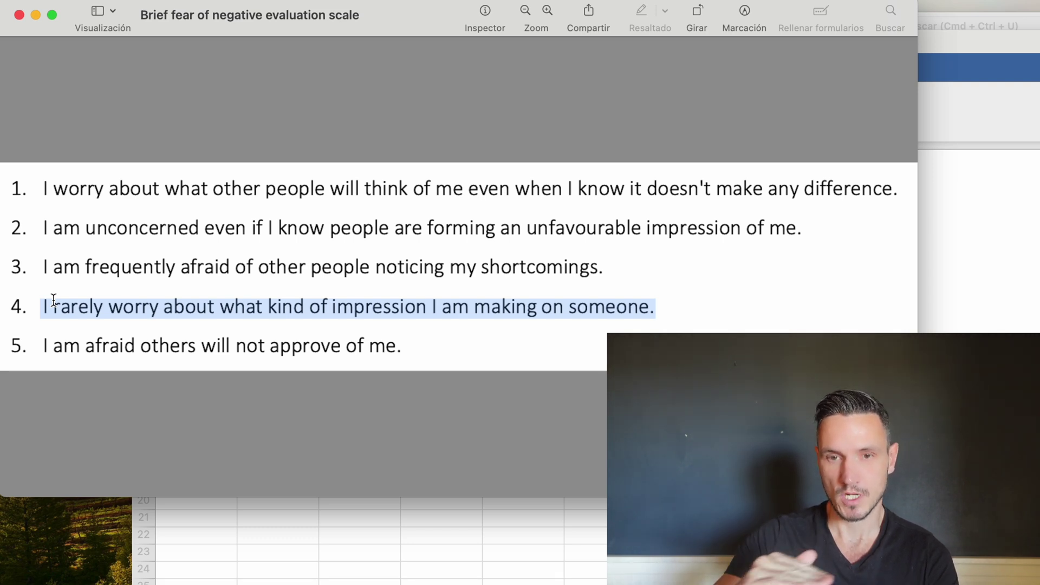
{"action": "left_click", "coordinate": [42, 192]}
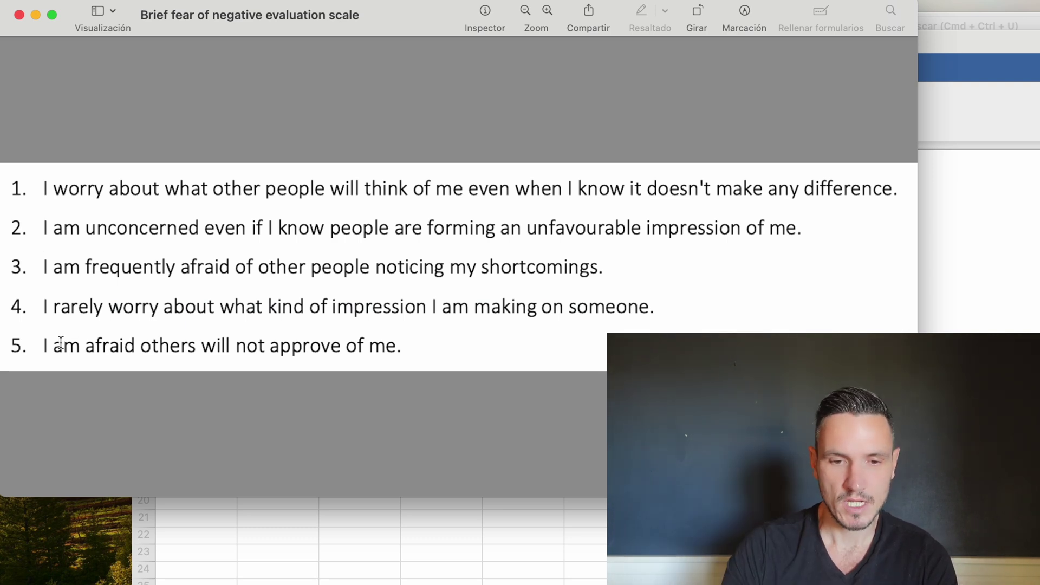
{"action": "left_click_drag", "start_coordinate": [39, 228], "coordinate": [200, 227]}
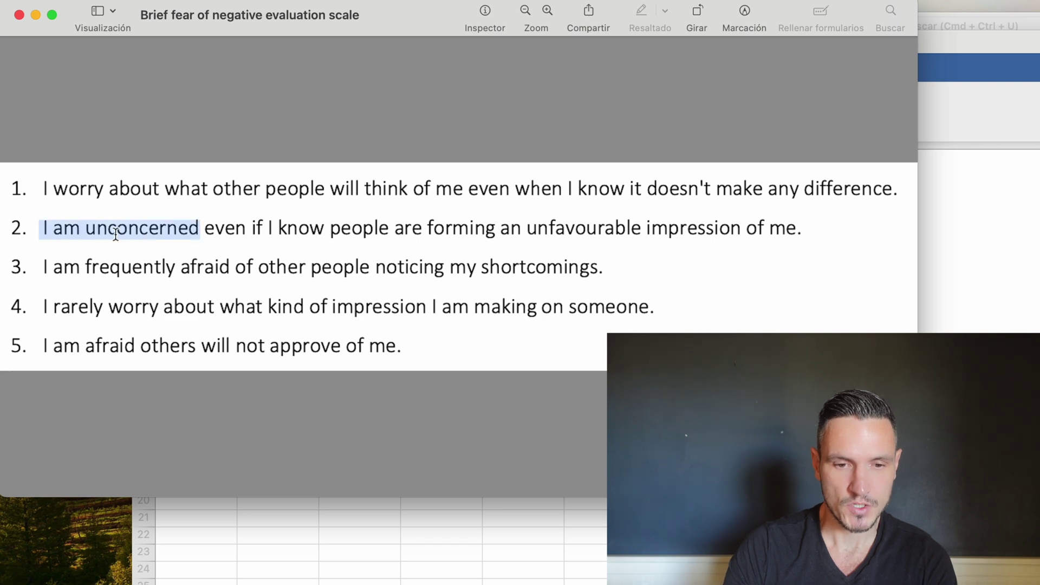
{"action": "left_click_drag", "start_coordinate": [42, 307], "coordinate": [104, 307]}
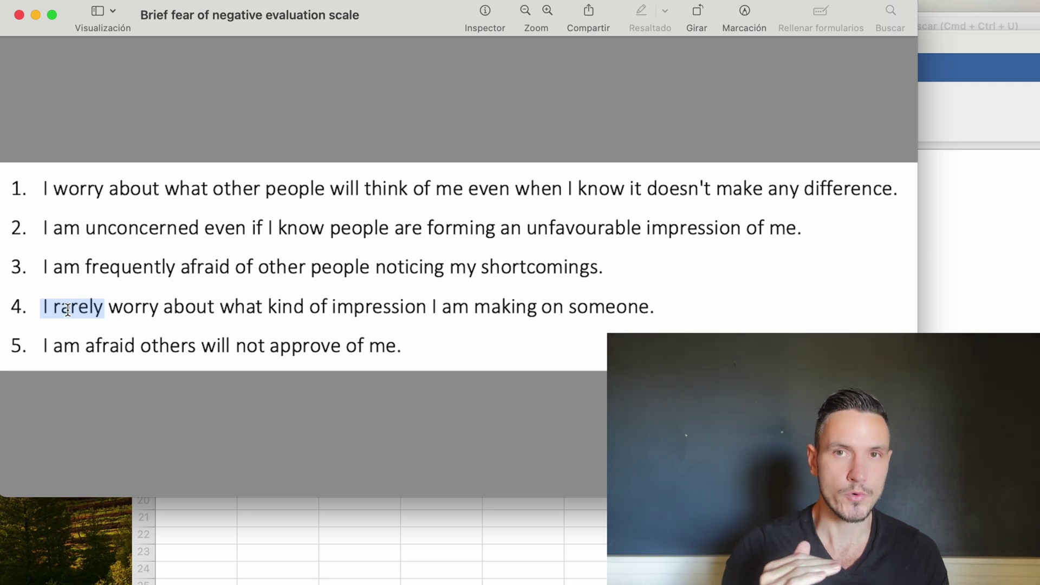
{"action": "key", "text": "super+Tab"}
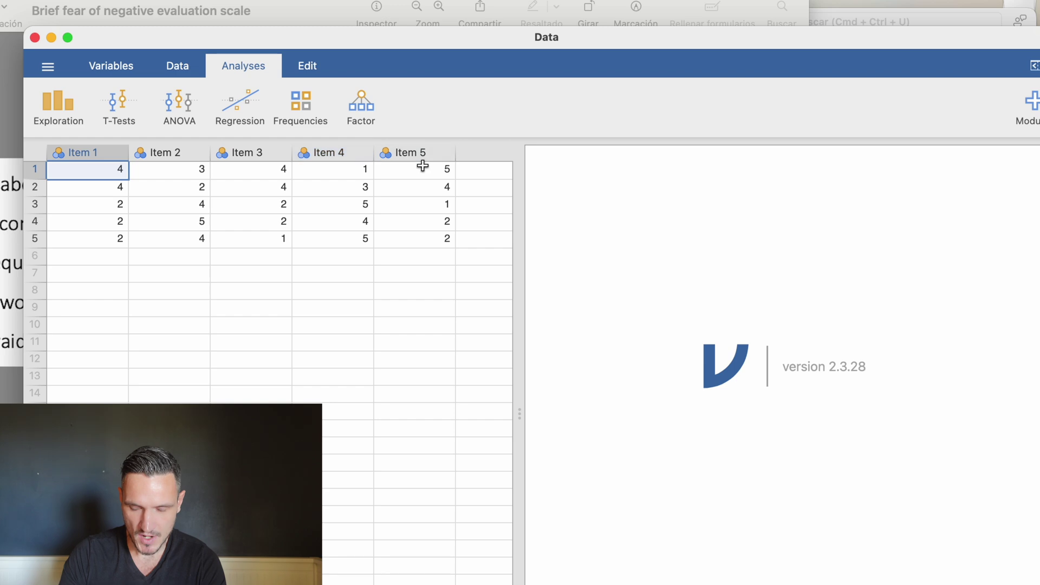
{"action": "key", "text": "ctrl+Up"}
{"action": "left_click", "coordinate": [830, 443]}
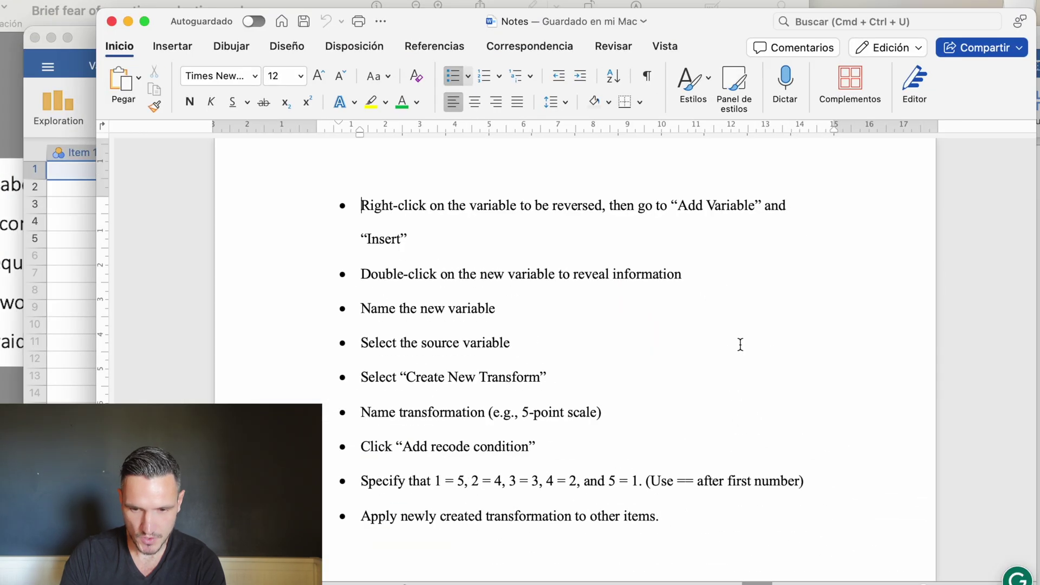
{"action": "scroll", "coordinate": [737, 332], "scroll_direction": "up", "scroll_amount": 1}
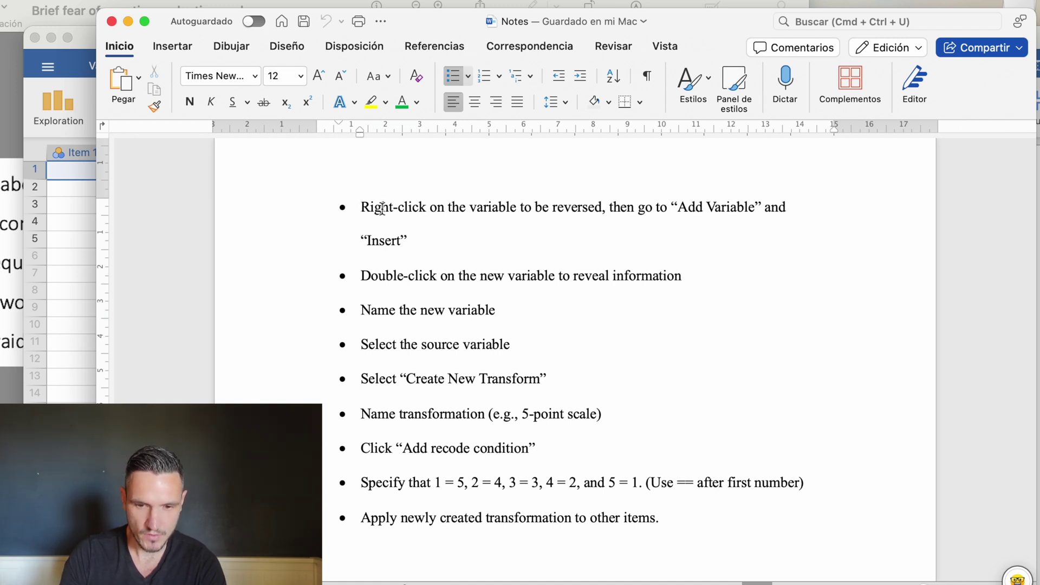
{"action": "left_click_drag", "start_coordinate": [362, 208], "coordinate": [449, 231]}
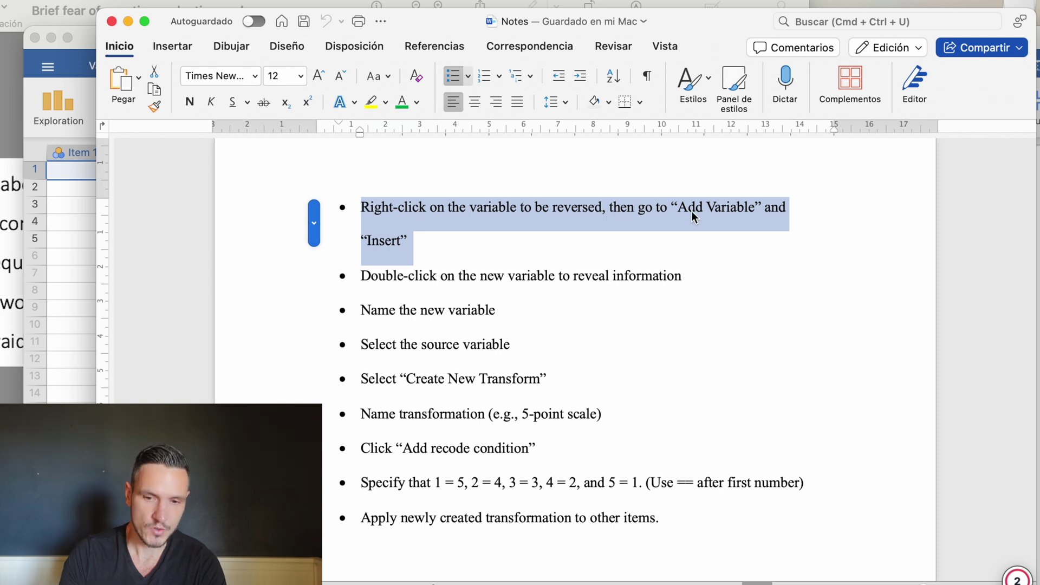
Insert a new transformed variable, T1, before the Item 2 column in jamovi
{"action": "key", "text": "super+Tab"}
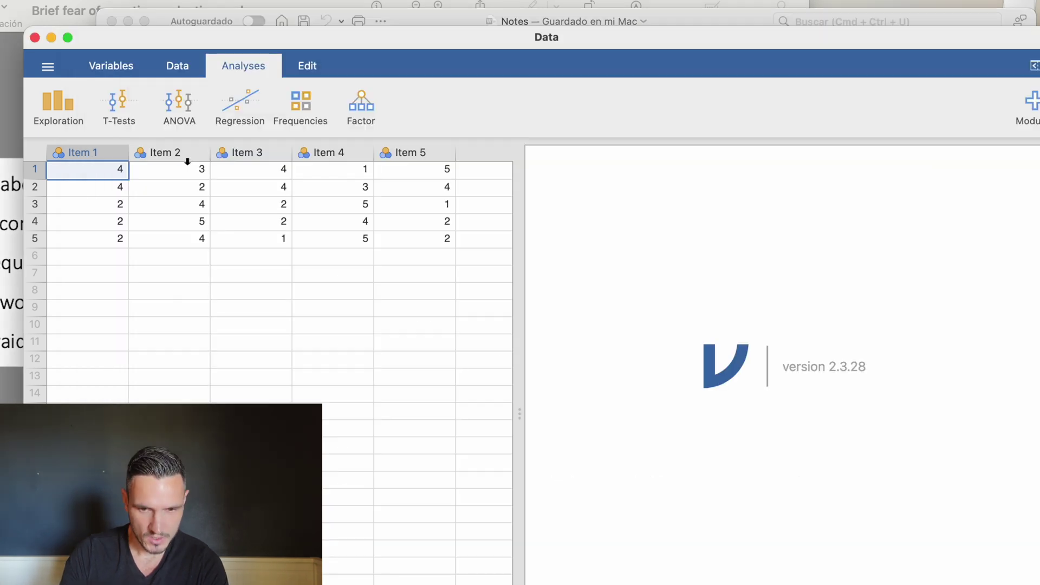
{"action": "left_click", "coordinate": [175, 152]}
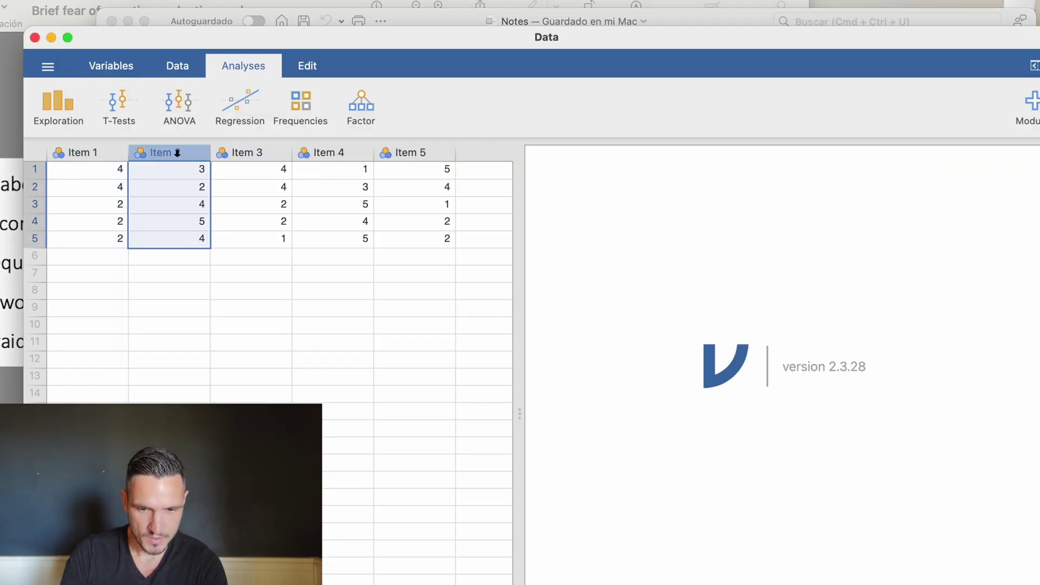
{"action": "right_click", "coordinate": [176, 152]}
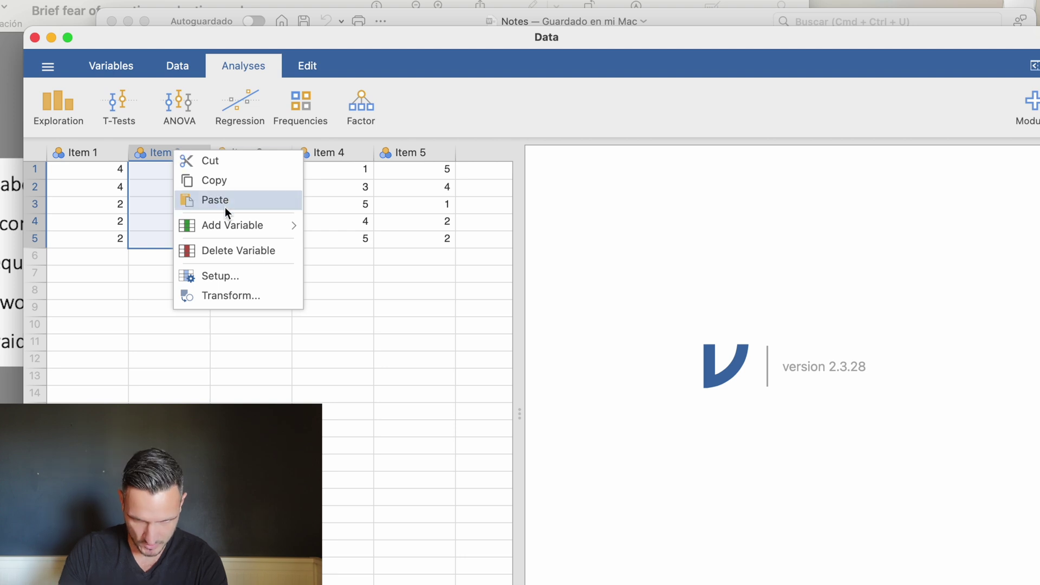
{"action": "mouse_move", "coordinate": [228, 225]}
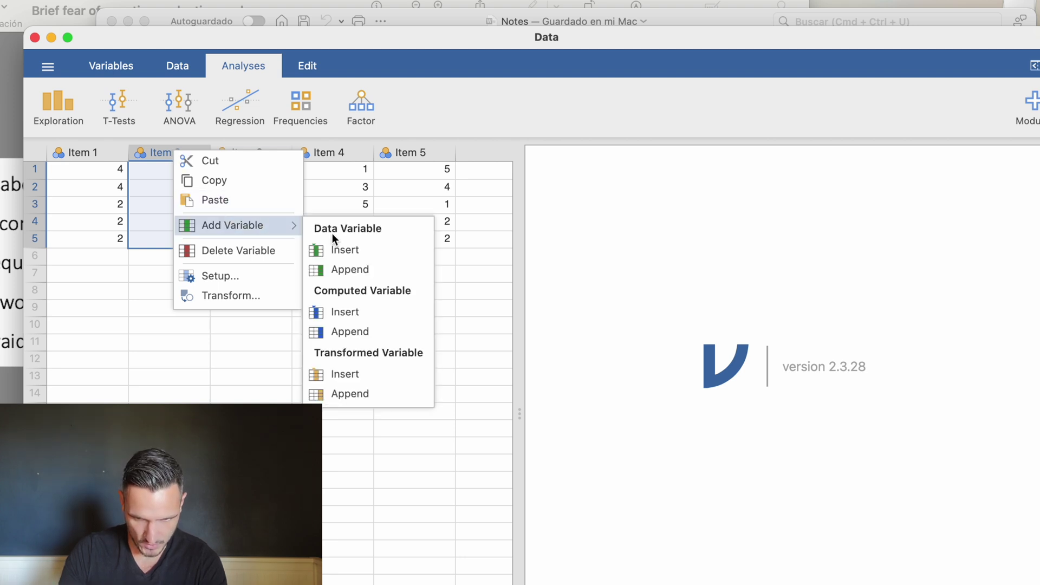
{"action": "left_click", "coordinate": [384, 368]}
Check the Word notes, clear the highlight on the first step, and return to jamovi
{"action": "key", "text": "ctrl+Up"}
{"action": "left_click", "coordinate": [808, 490]}
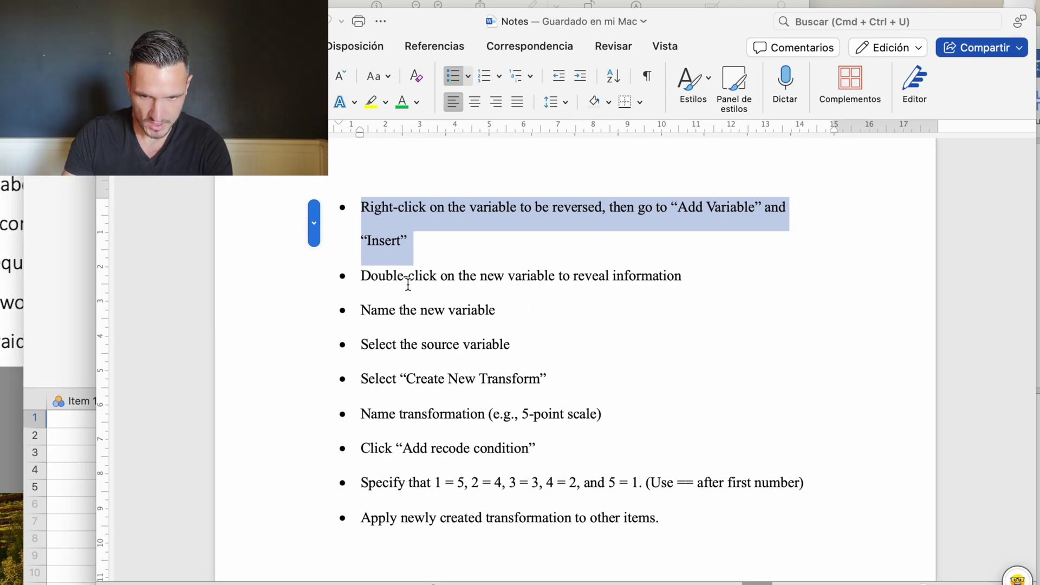
{"action": "left_click", "coordinate": [358, 276]}
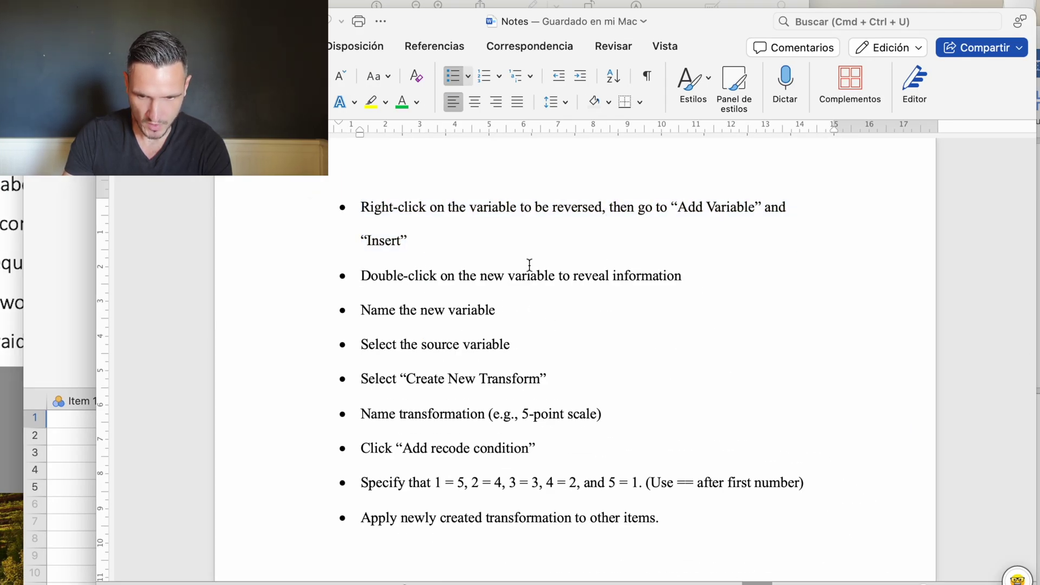
{"action": "left_click", "coordinate": [77, 337]}
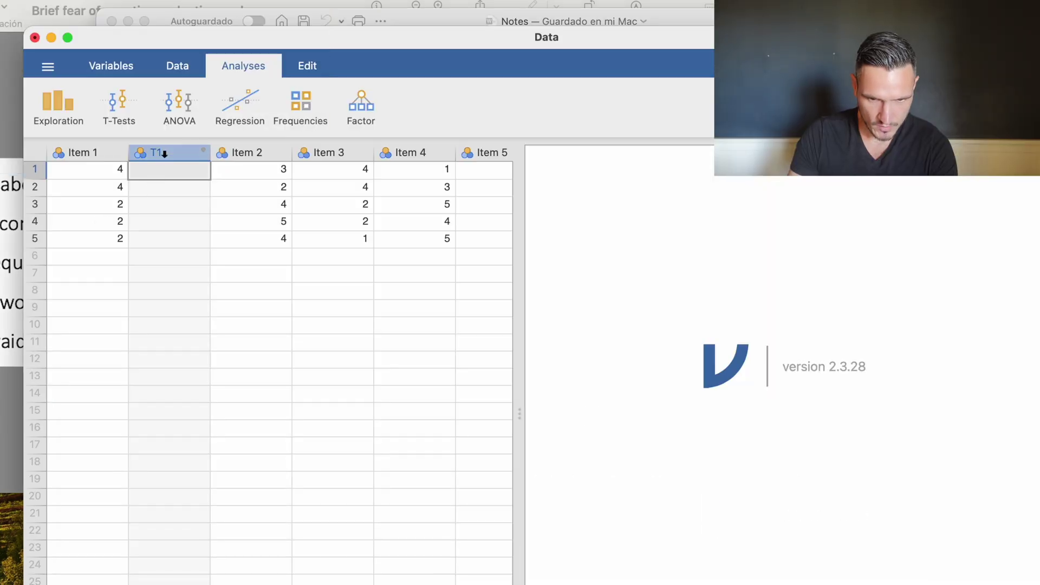
Open the T1 variable setup and rename it to 'Item 2R'
{"action": "double_click", "coordinate": [161, 153]}
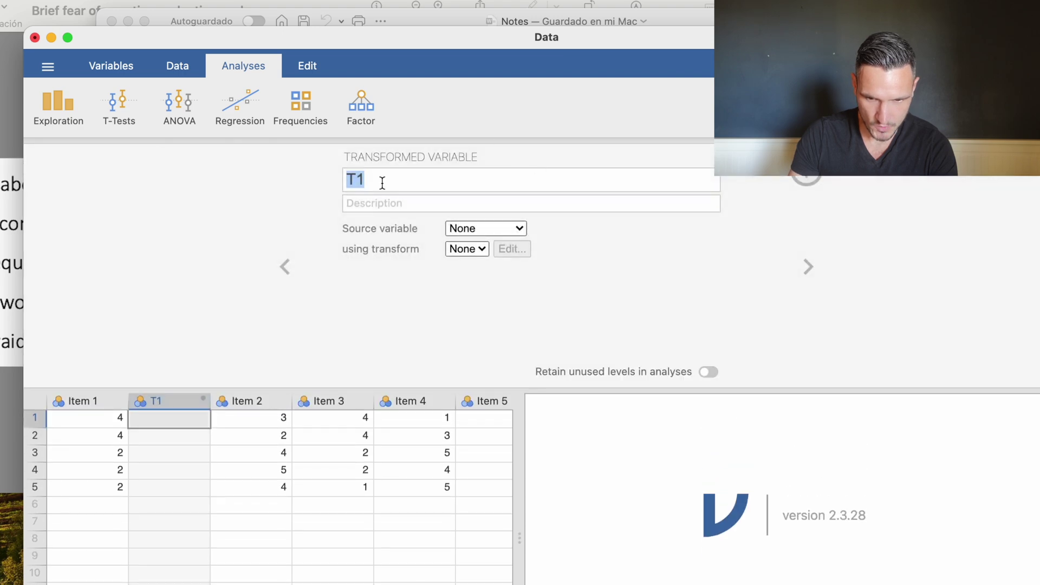
{"action": "key", "text": "ctrl+Up"}
{"action": "left_click", "coordinate": [765, 395]}
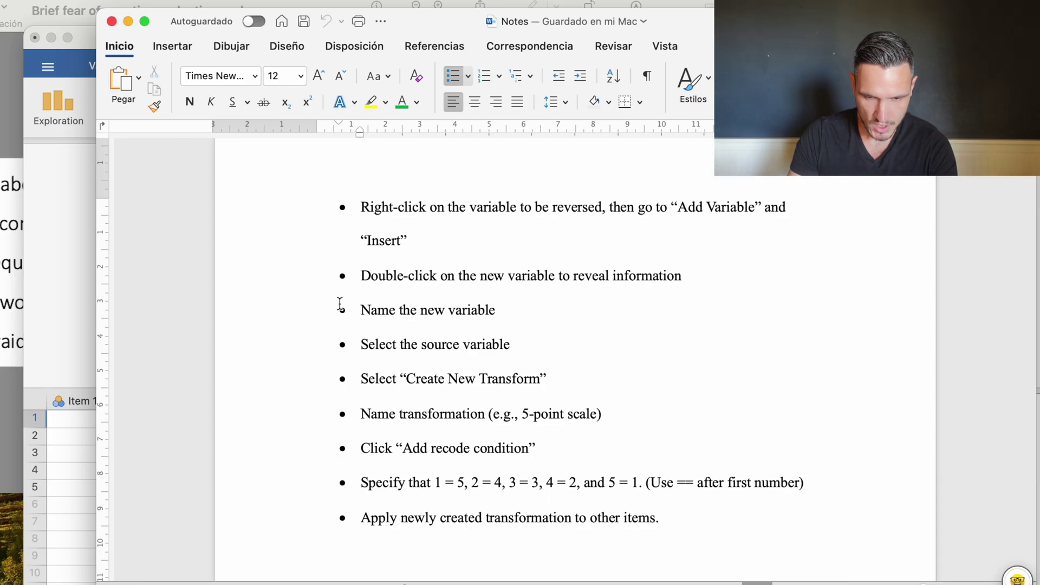
{"action": "left_click", "coordinate": [61, 286]}
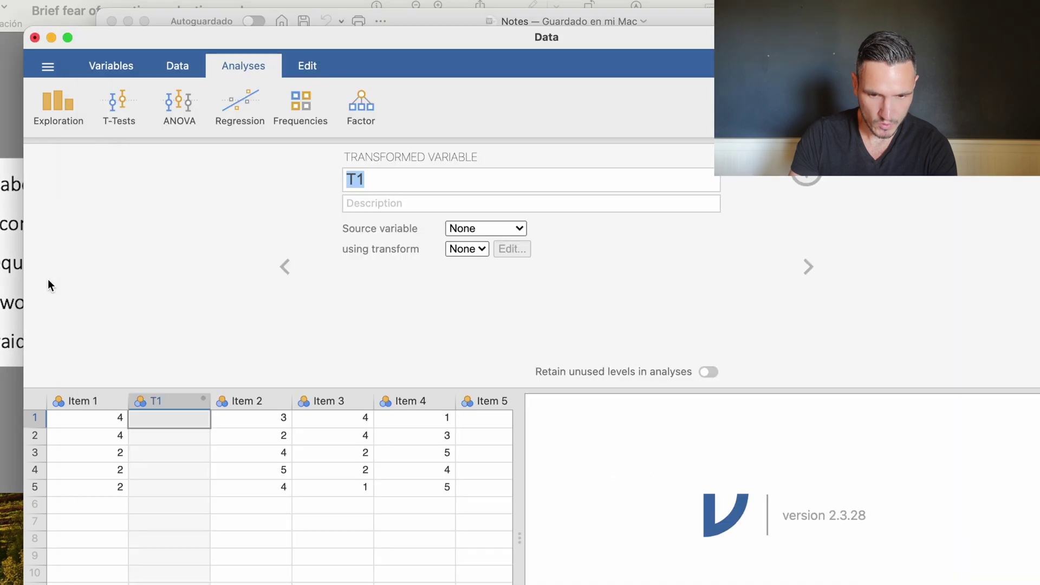
{"action": "key", "text": "BackSpace"}
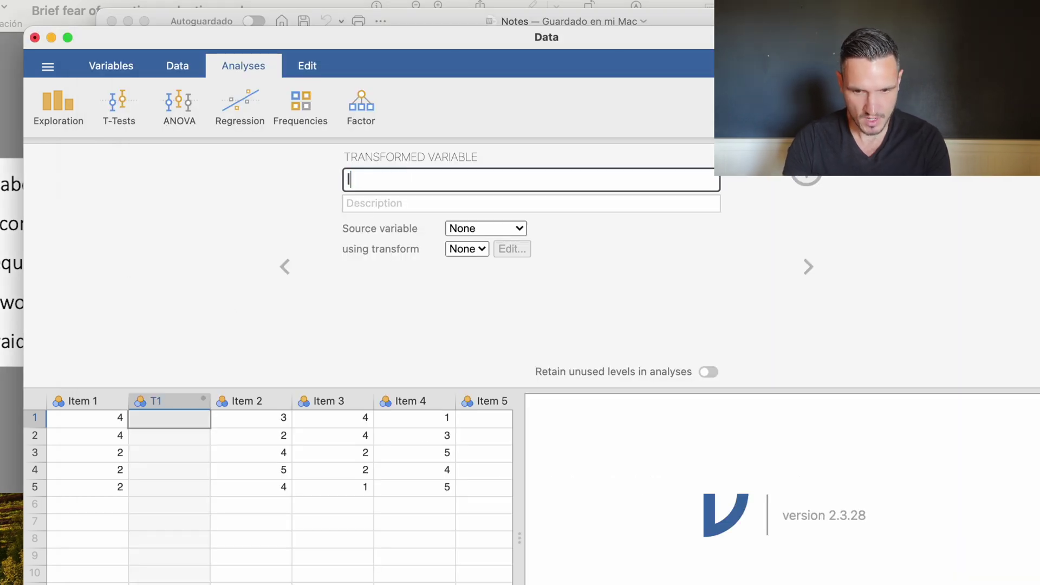
{"action": "type", "text": "Item 2"}
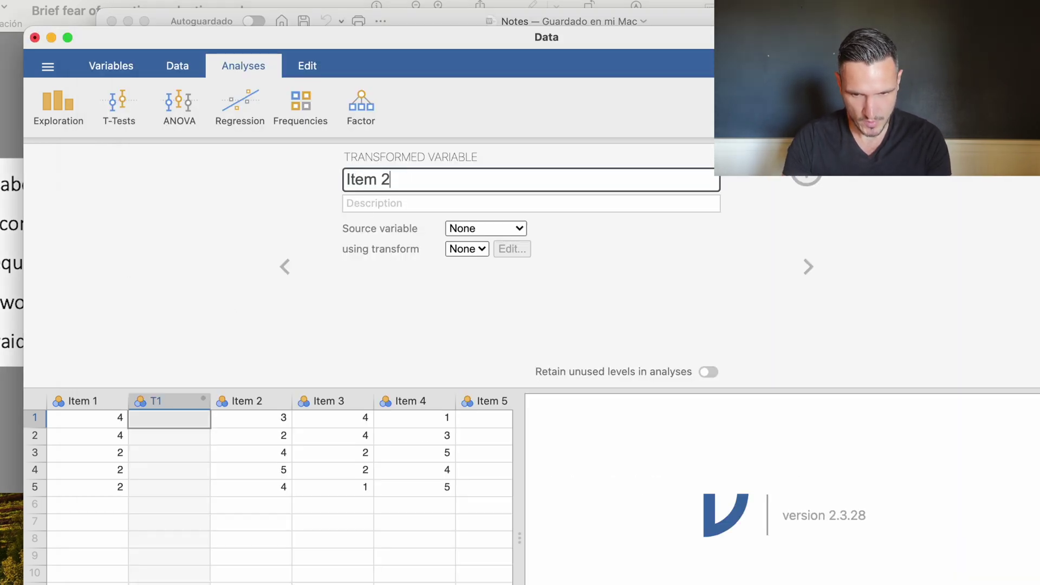
{"action": "type", "text": "R"}
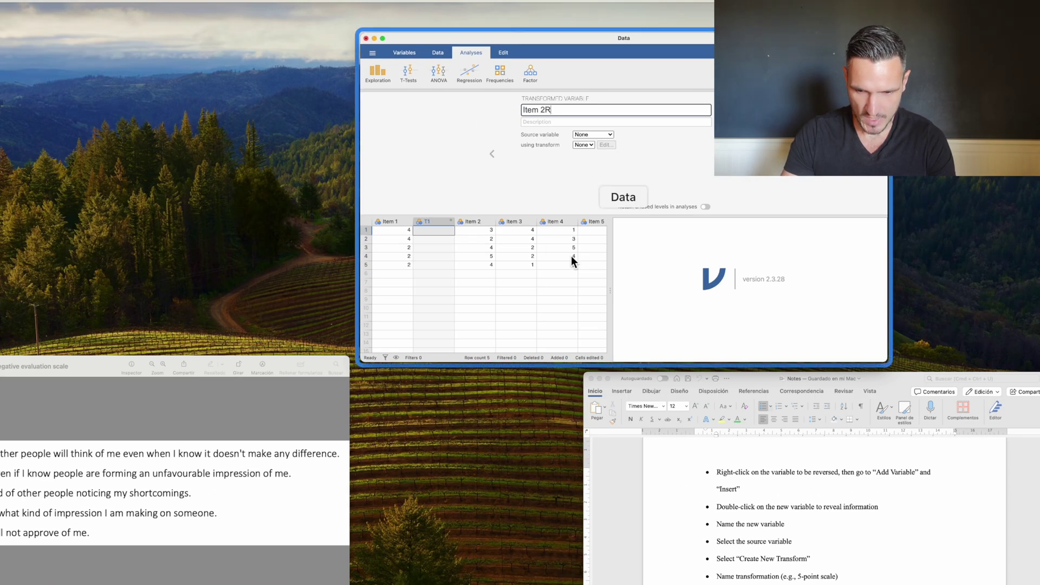
Set Item 2R's source variable to Item 2, leaving the Word notes in front
{"action": "left_click", "coordinate": [783, 490]}
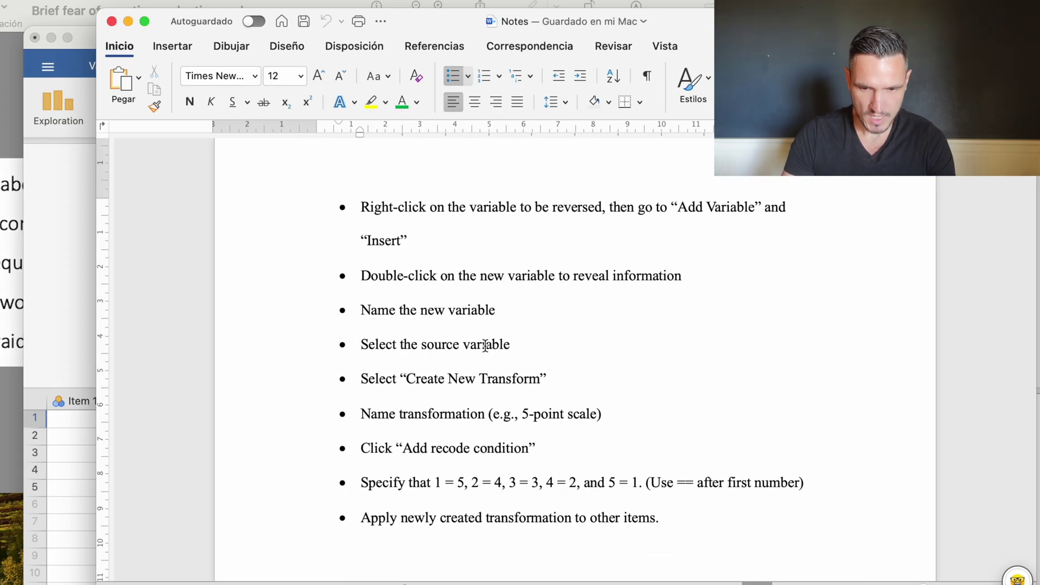
{"action": "left_click", "coordinate": [89, 276]}
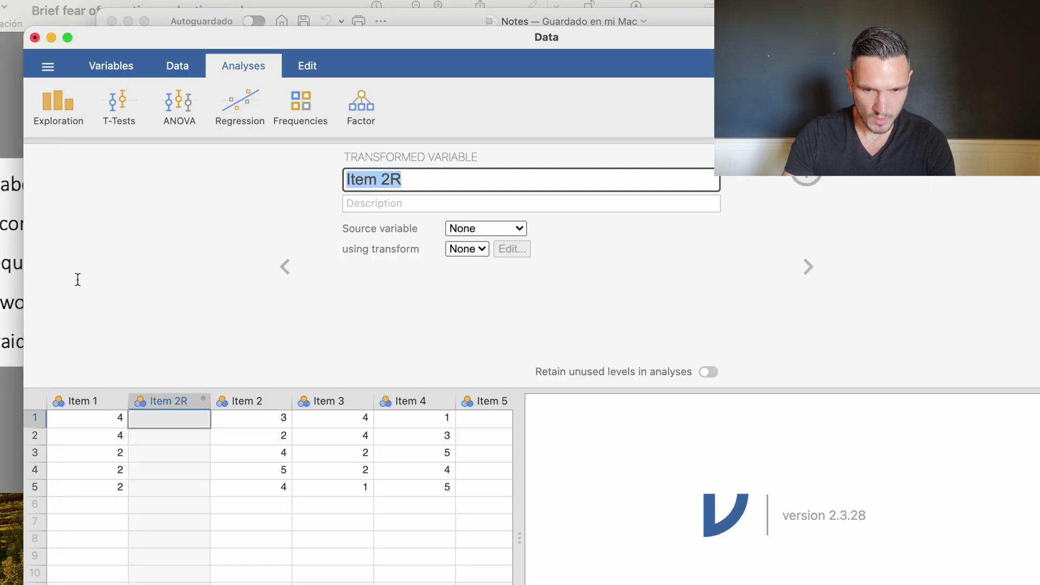
{"action": "left_click", "coordinate": [517, 230]}
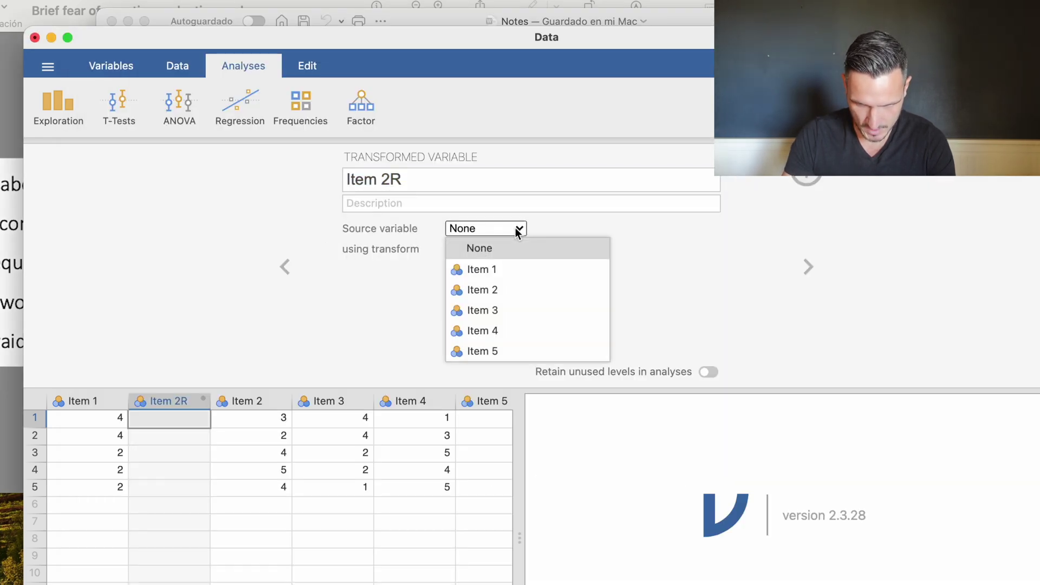
{"action": "left_click", "coordinate": [509, 283]}
{"action": "left_click", "coordinate": [681, 443]}
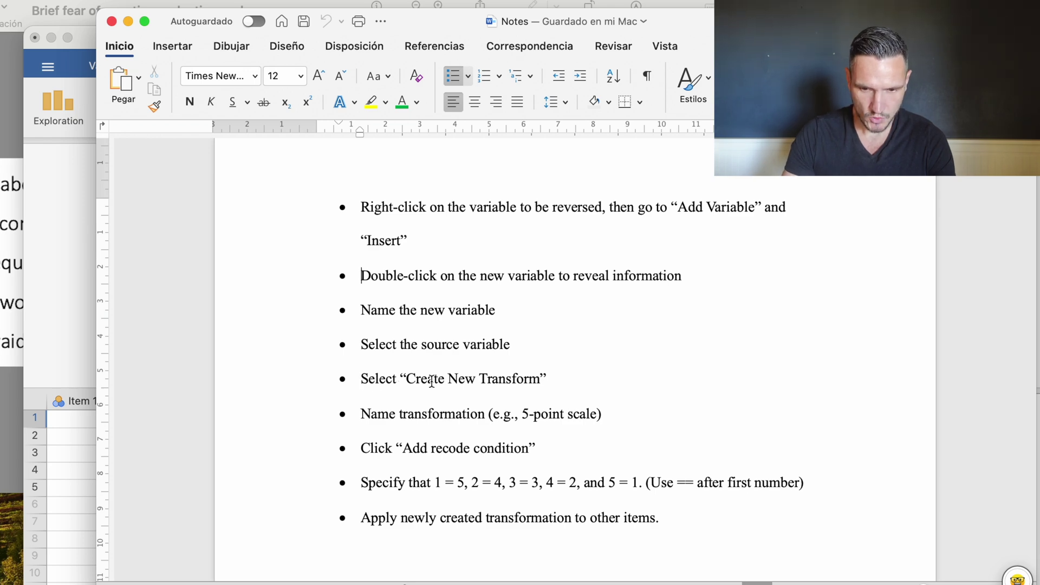
Create a new transform, Transform 1, for Item 2R
{"action": "left_click", "coordinate": [83, 37]}
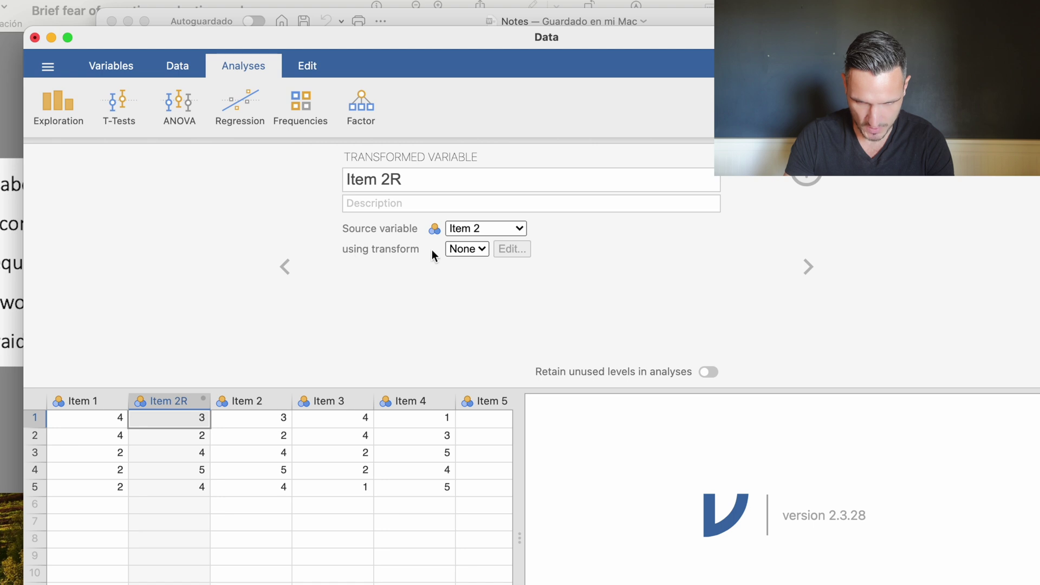
{"action": "left_click", "coordinate": [482, 250]}
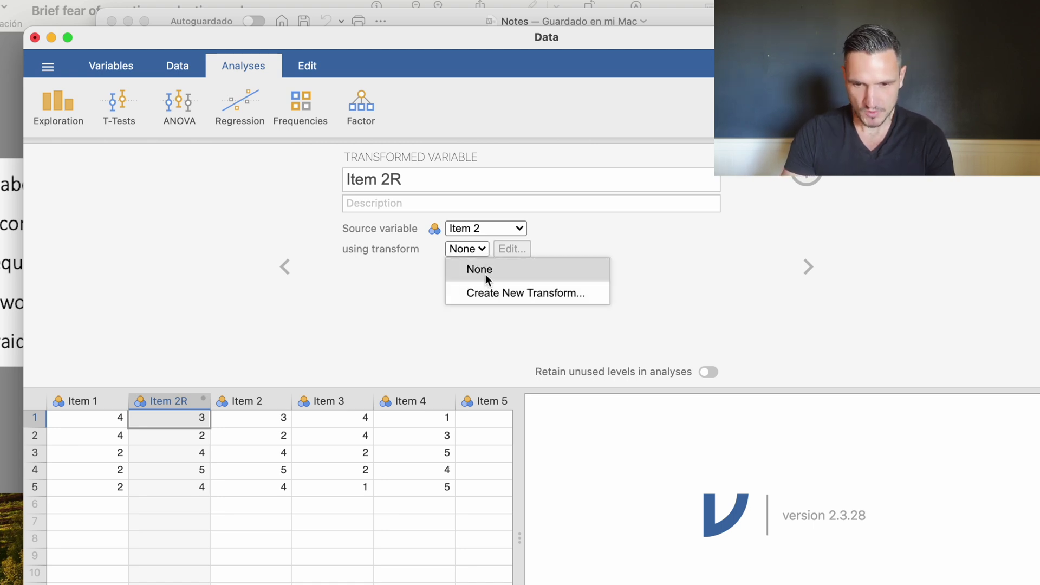
{"action": "left_click", "coordinate": [485, 292]}
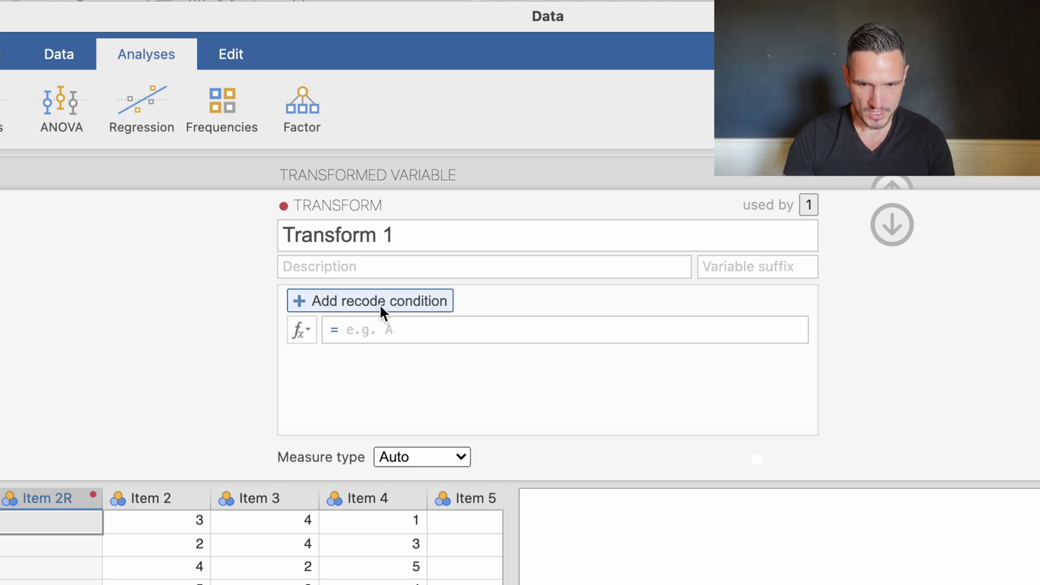
Add the first recode rule: if $source == 1 use 5
{"action": "left_click", "coordinate": [316, 302]}
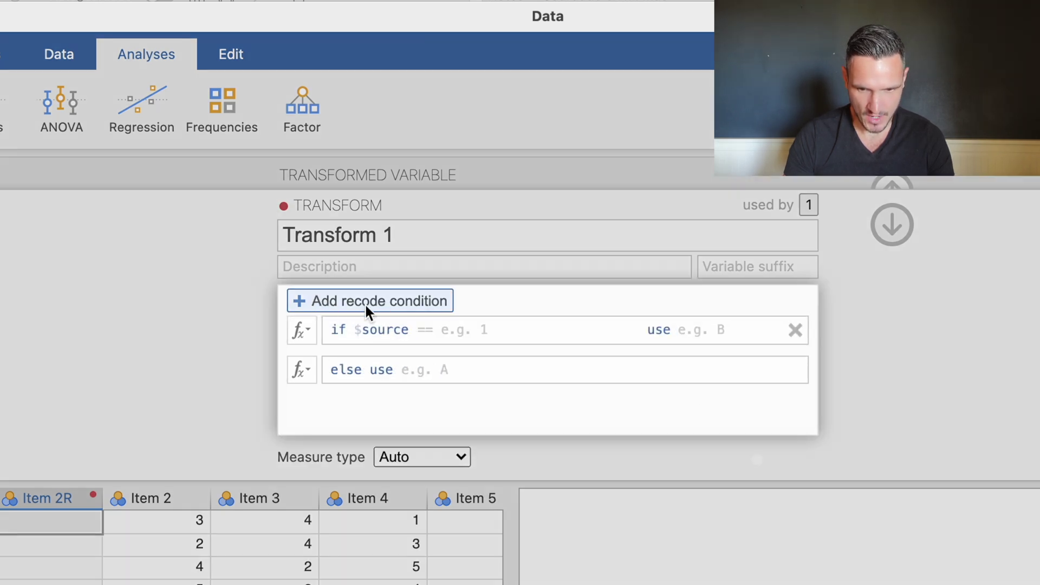
{"action": "left_click", "coordinate": [426, 336]}
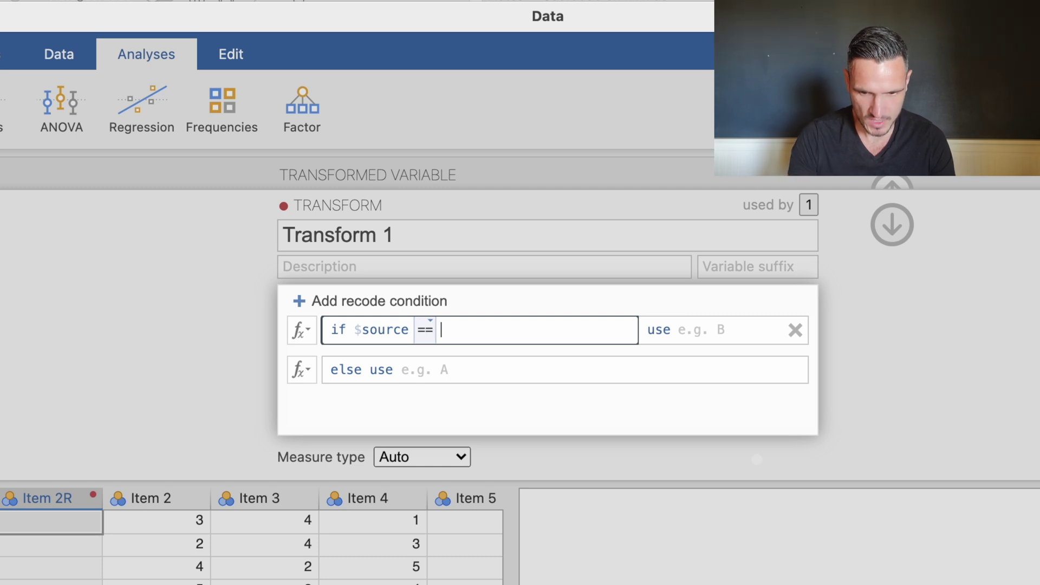
{"action": "type", "text": "1"}
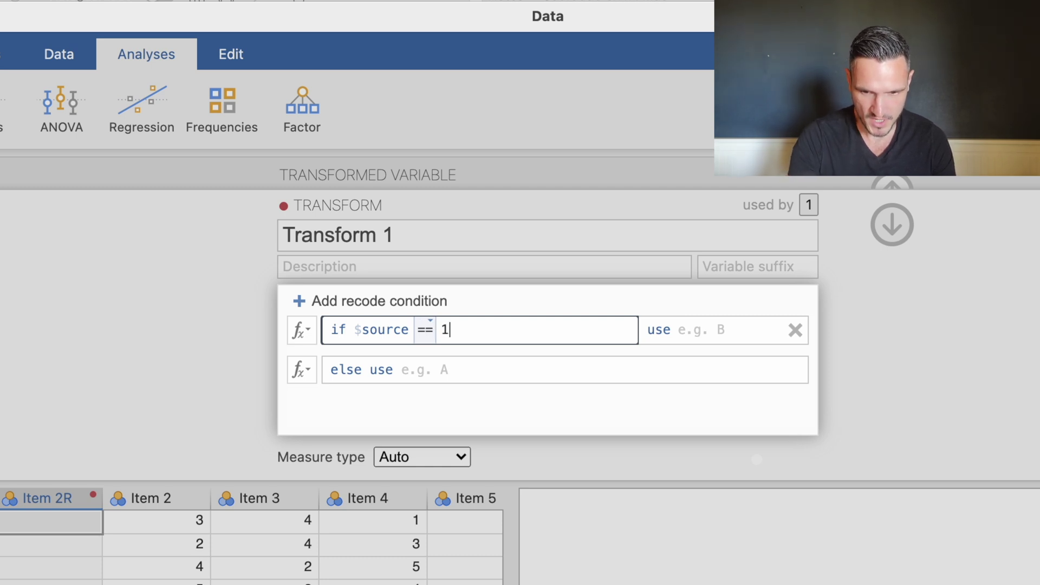
{"action": "left_click", "coordinate": [705, 323]}
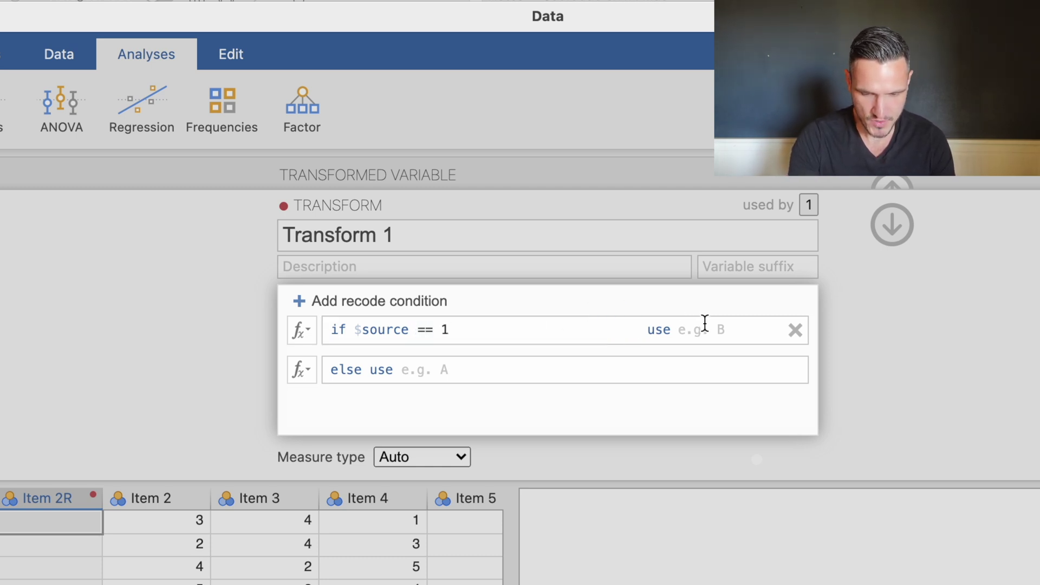
{"action": "left_click", "coordinate": [704, 323]}
{"action": "type", "text": "5"}
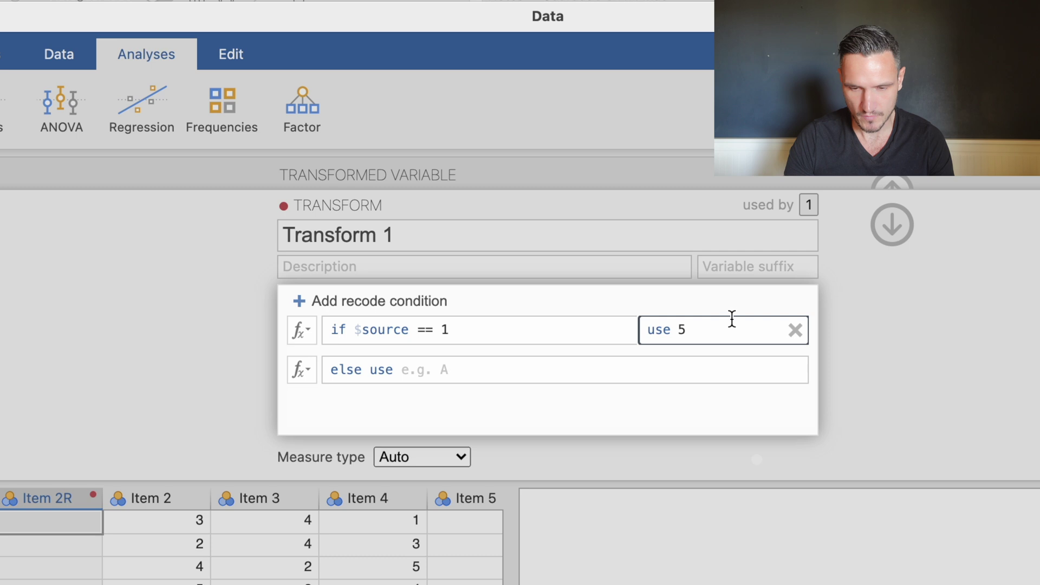
Add recode rules mapping source 2 to 4 and source 3 to 3
{"action": "left_click", "coordinate": [394, 301]}
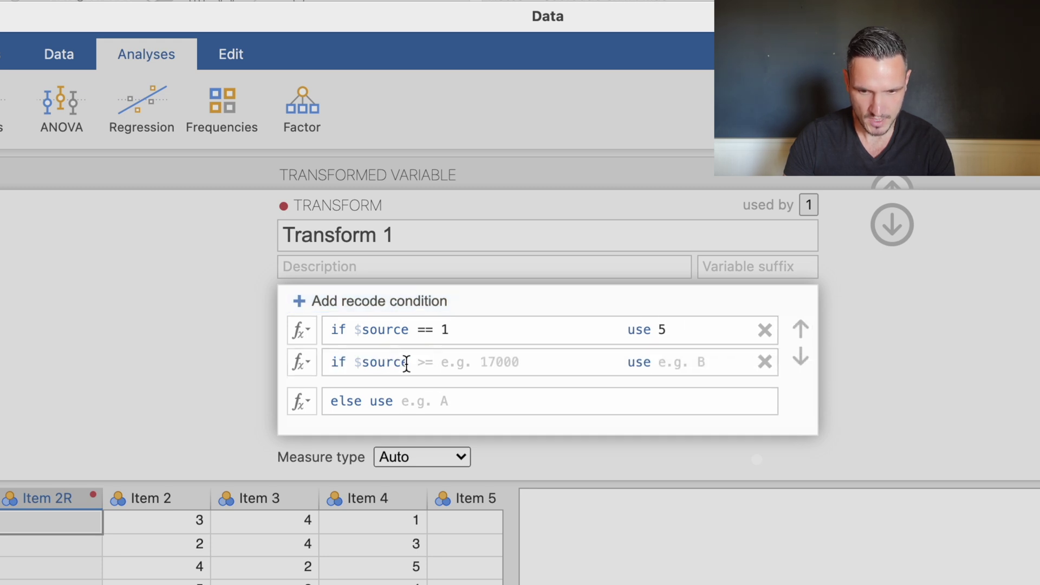
{"action": "type", "text": "=="}
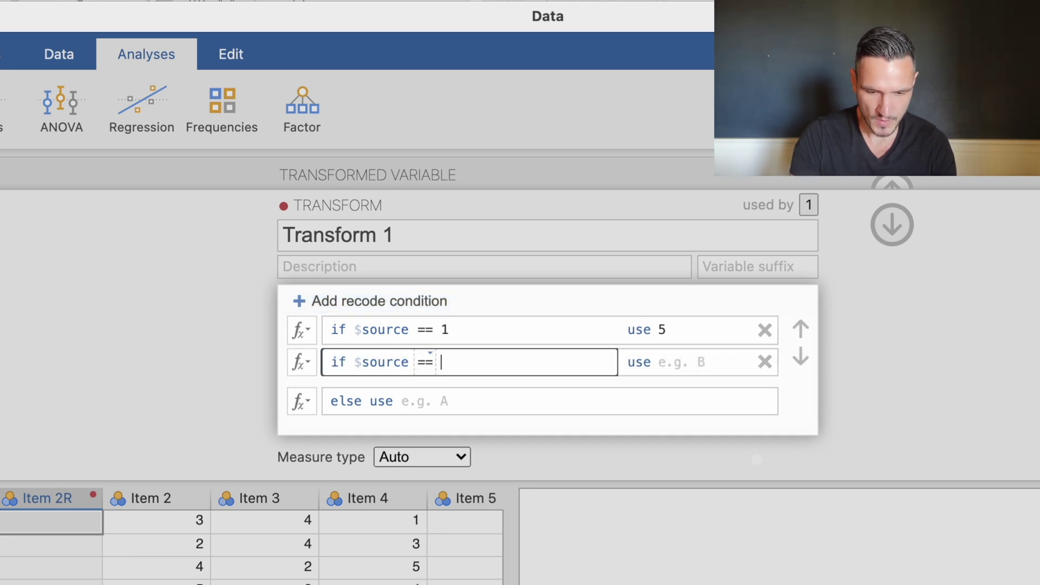
{"action": "type", "text": " 2"}
{"action": "left_click", "coordinate": [671, 363]}
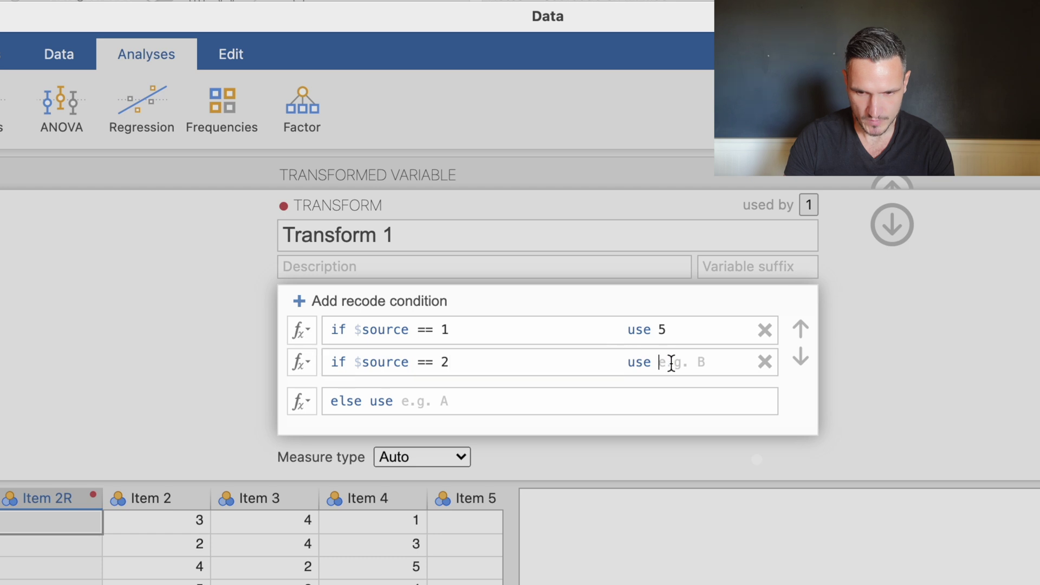
{"action": "type", "text": "4"}
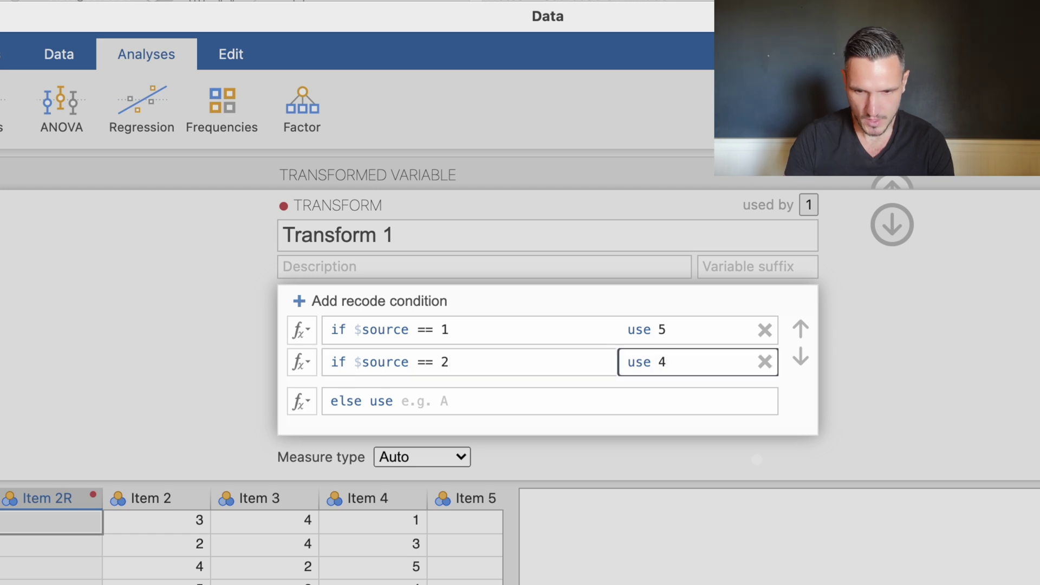
{"action": "left_click", "coordinate": [297, 302]}
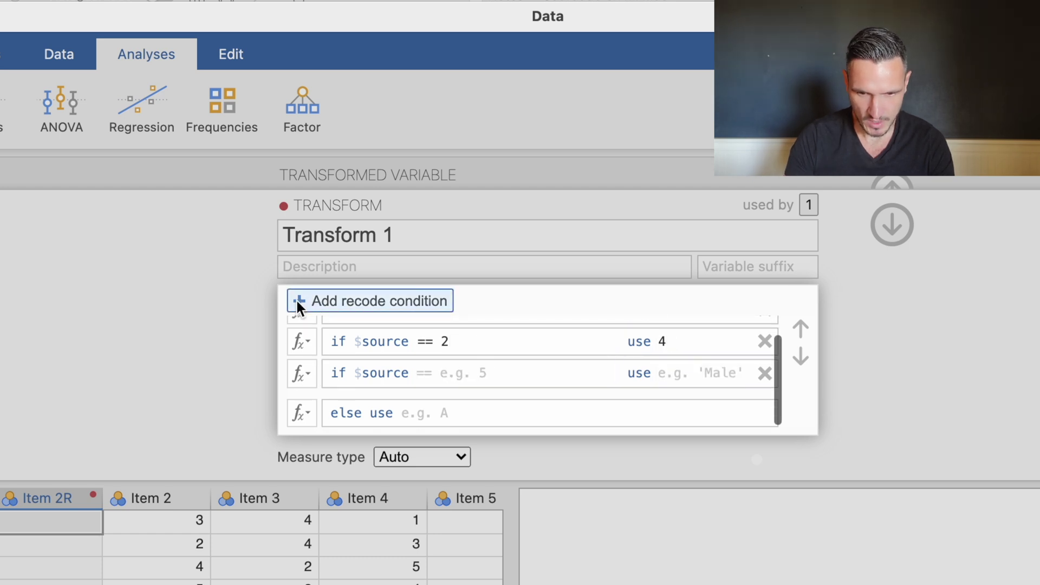
{"action": "left_click", "coordinate": [433, 376]}
{"action": "type", "text": "== 3"}
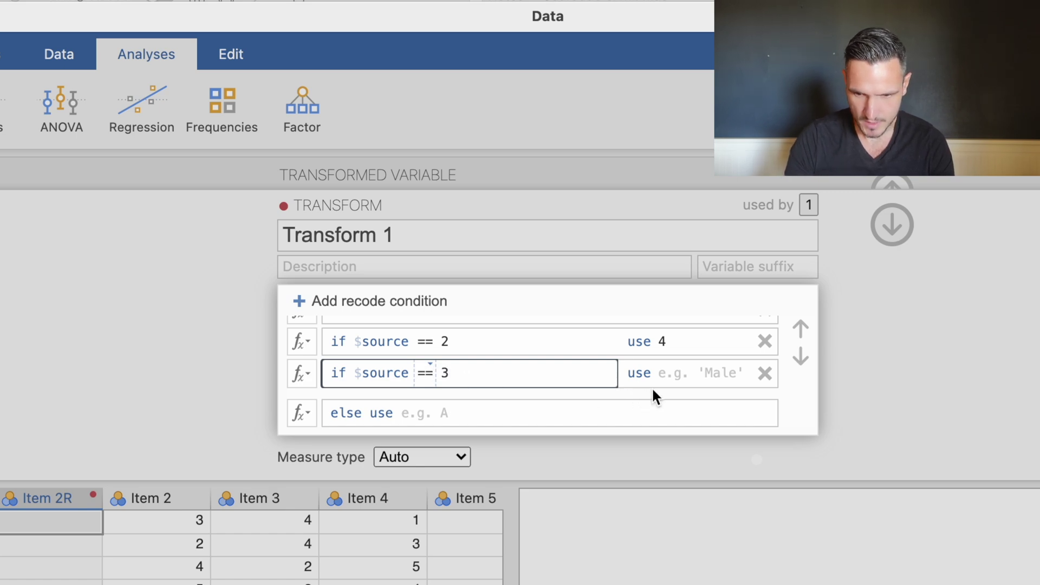
{"action": "left_click", "coordinate": [688, 380]}
{"action": "type", "text": "3"}
Add recode rules mapping source 4 to 2 and source 5 to 1
{"action": "left_click", "coordinate": [334, 301]}
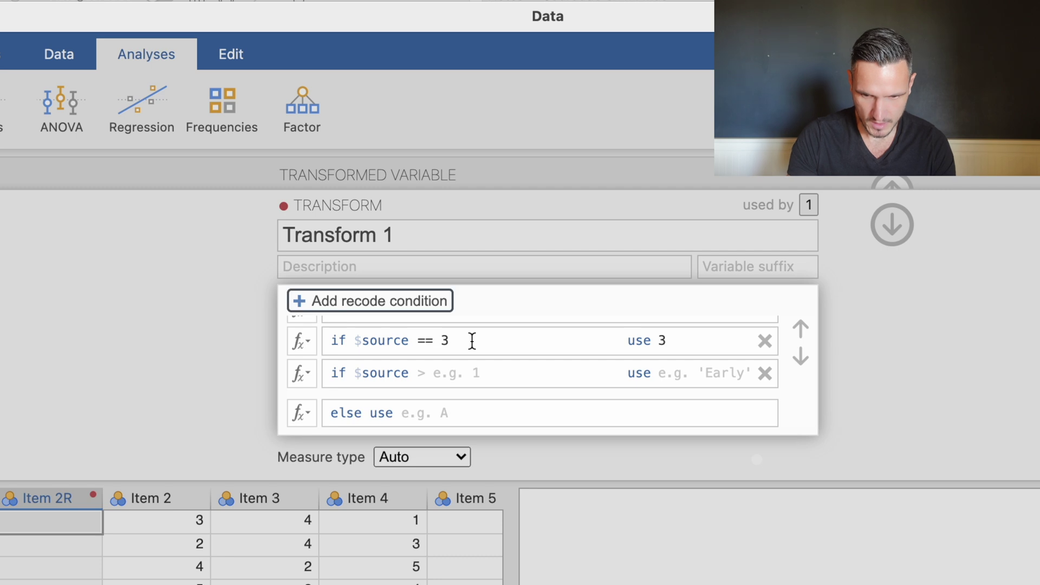
{"action": "left_click", "coordinate": [424, 366]}
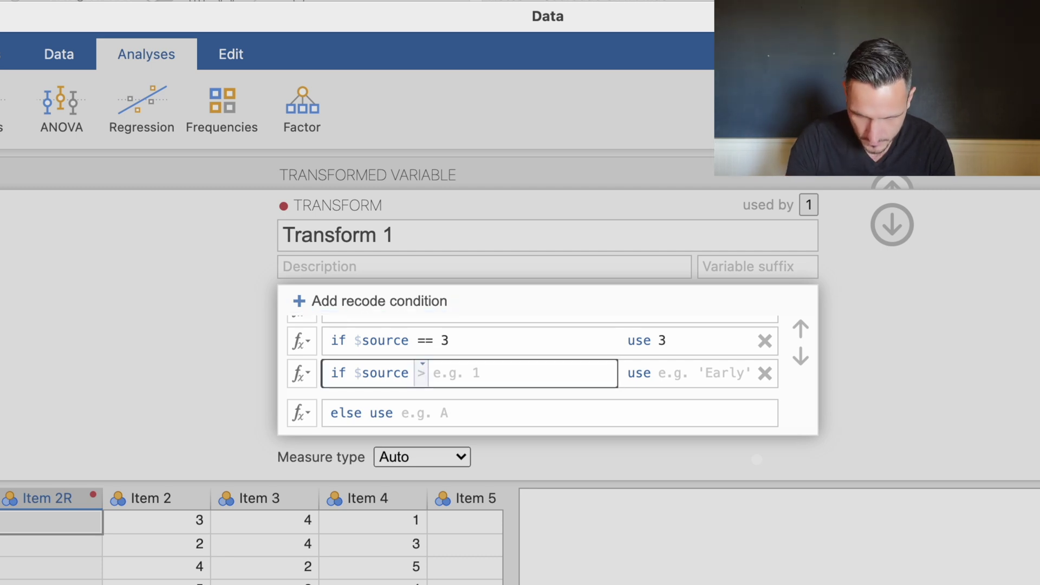
{"action": "type", "text": "== 4"}
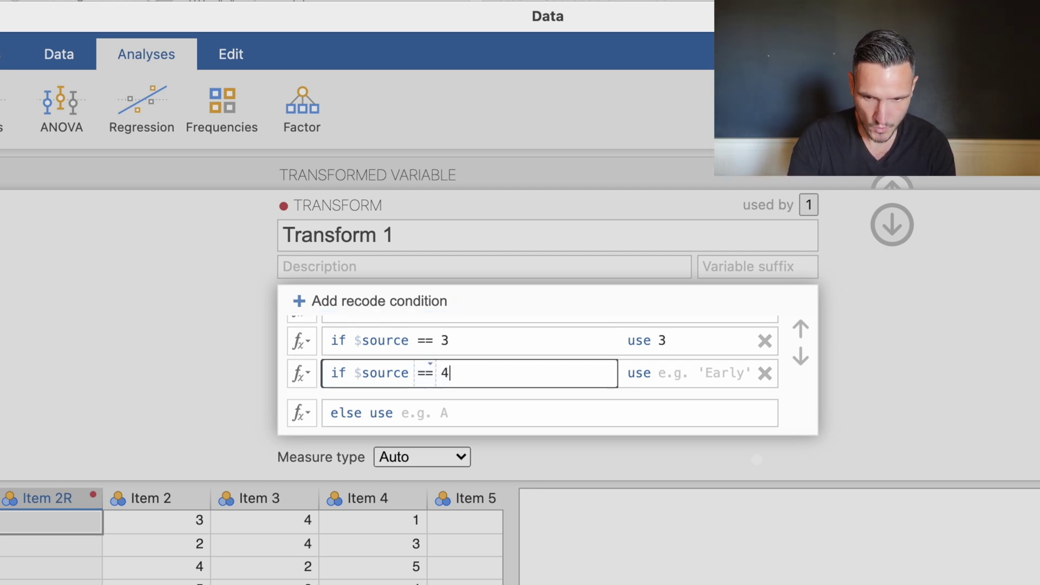
{"action": "left_click", "coordinate": [686, 377]}
{"action": "type", "text": "2"}
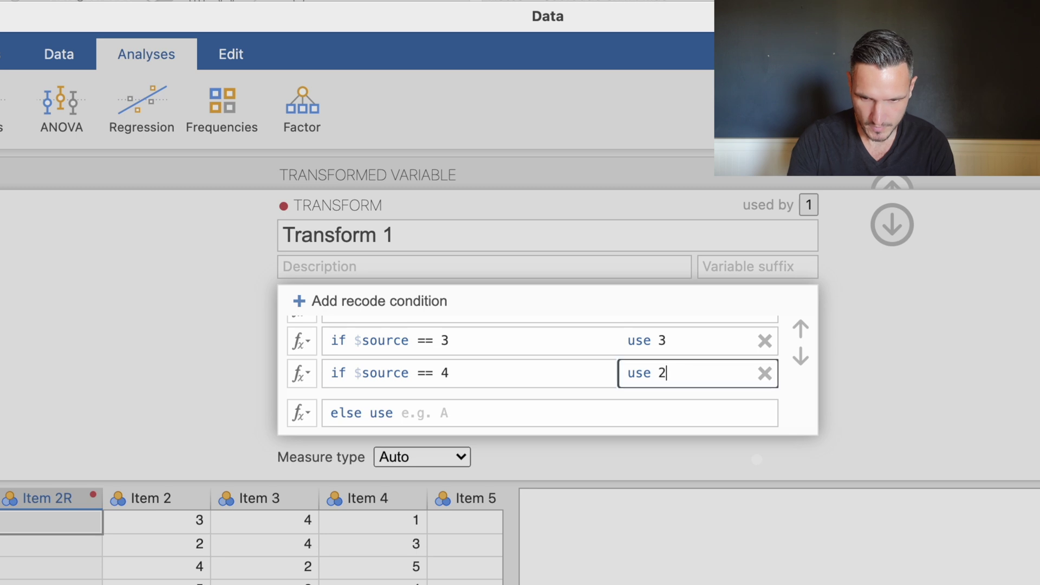
{"action": "left_click", "coordinate": [448, 301]}
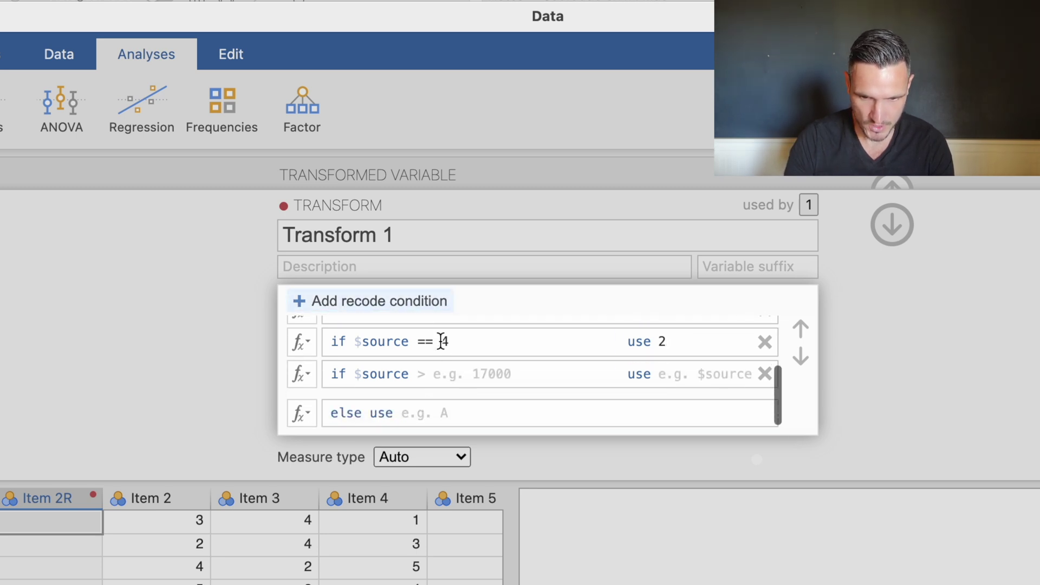
{"action": "left_click", "coordinate": [431, 380]}
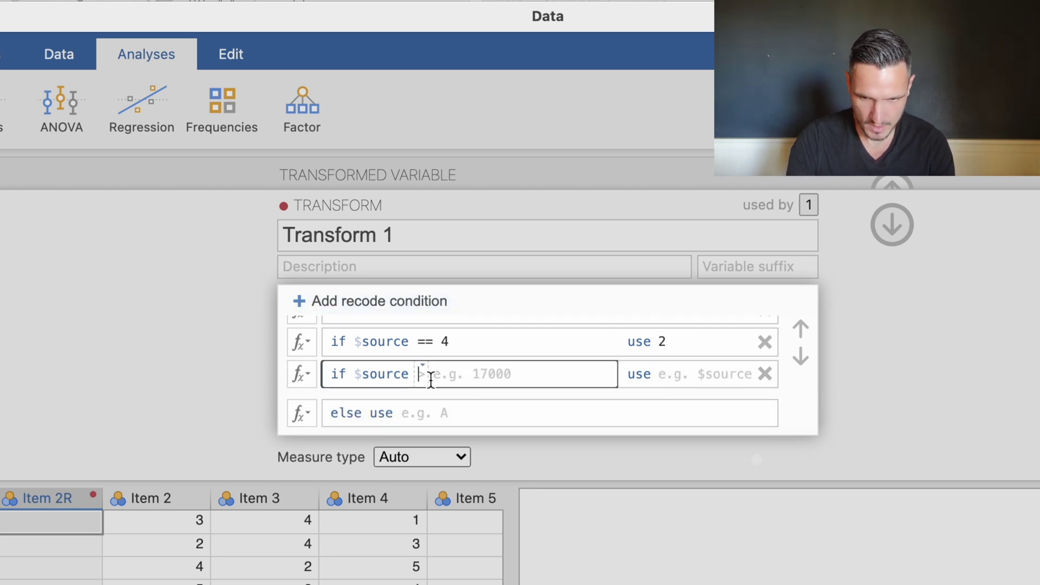
{"action": "type", "text": "== 5"}
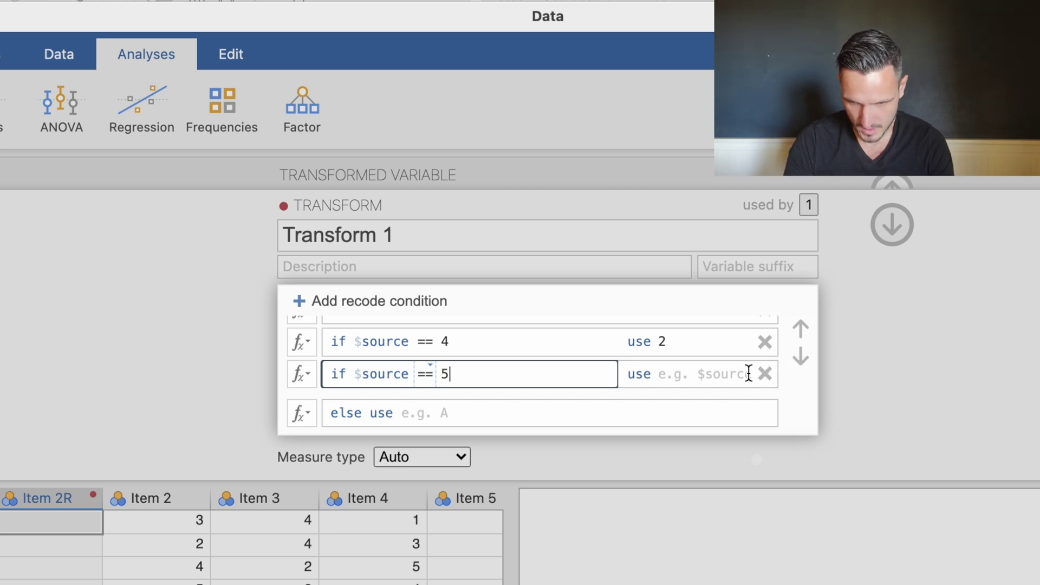
{"action": "left_click", "coordinate": [743, 374]}
{"action": "type", "text": "1"}
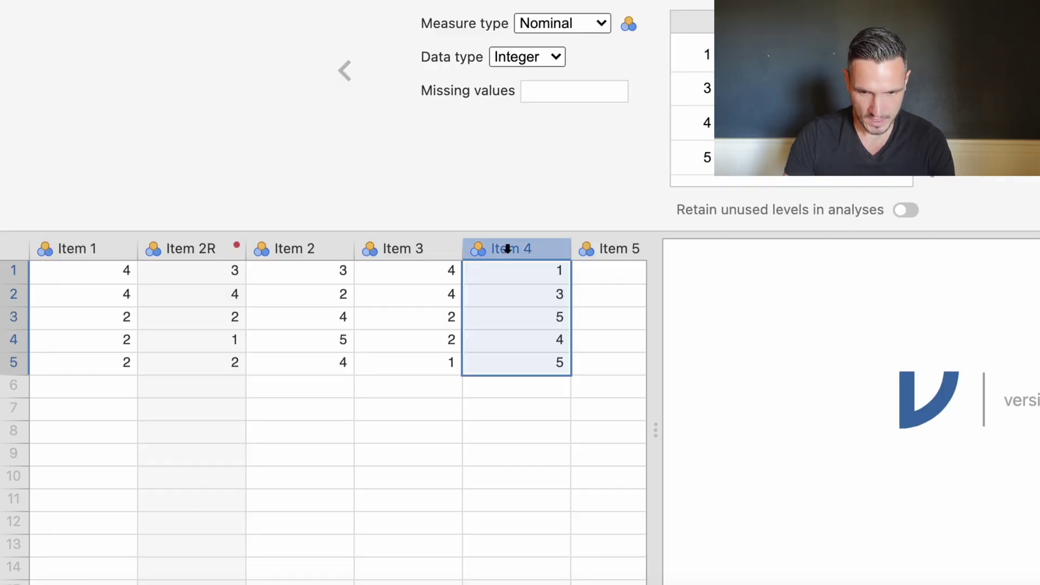
Insert a new transformed variable before the Item 4 column
{"action": "right_click", "coordinate": [502, 243]}
{"action": "mouse_move", "coordinate": [561, 341]}
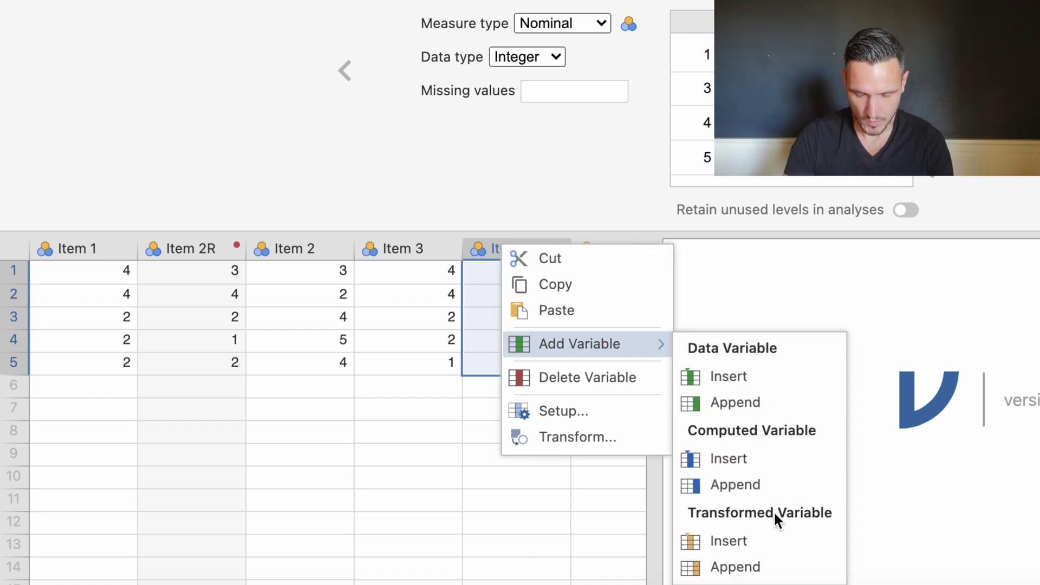
{"action": "left_click", "coordinate": [763, 535]}
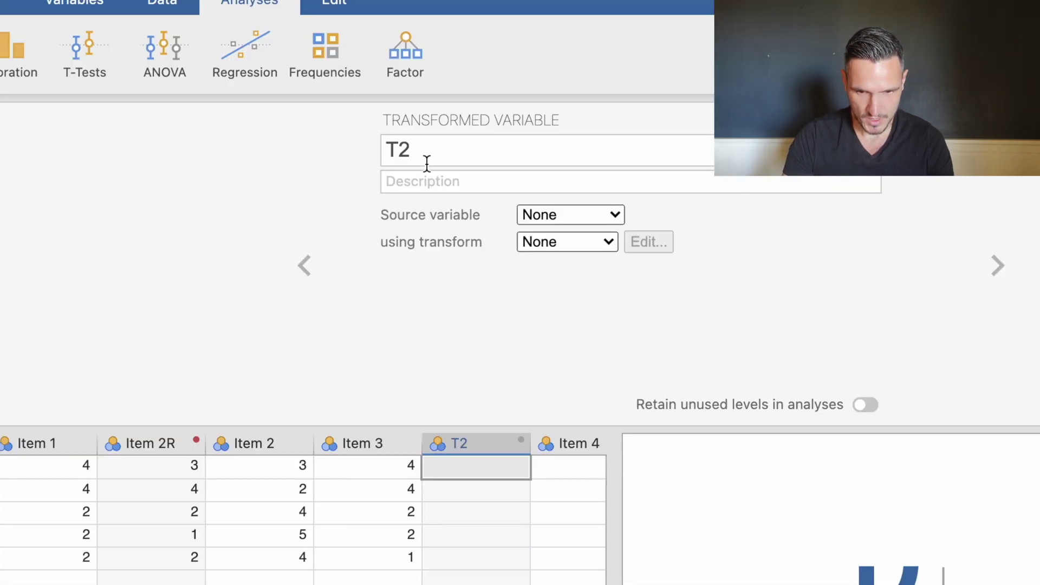
Rename the new variable to Item 4R and set its source variable to Item 4
{"action": "double_click", "coordinate": [418, 150]}
{"action": "type", "text": "IT"}
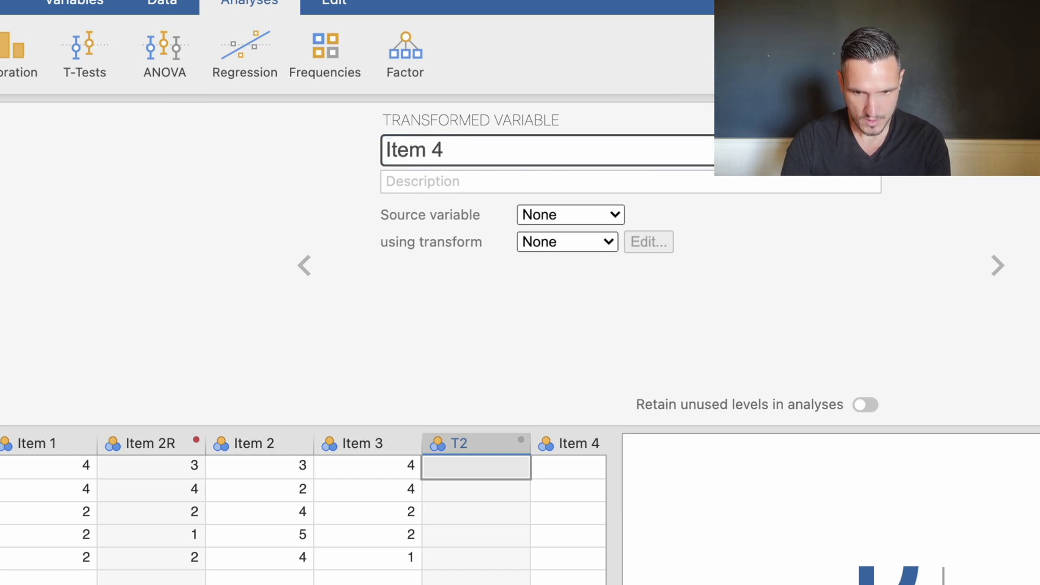
{"action": "left_click", "coordinate": [616, 212]}
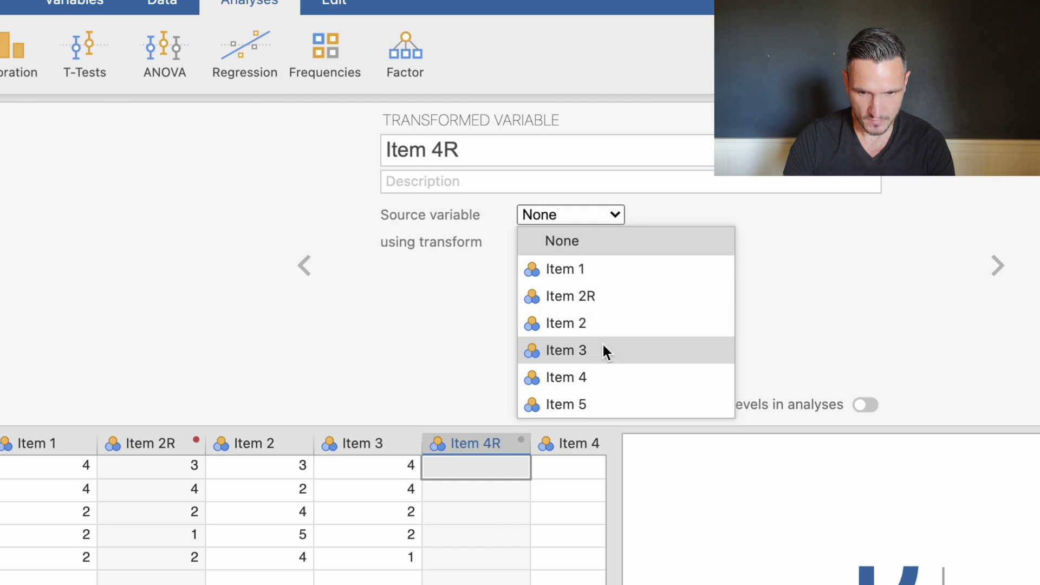
{"action": "left_click", "coordinate": [602, 376]}
{"action": "left_click", "coordinate": [596, 241]}
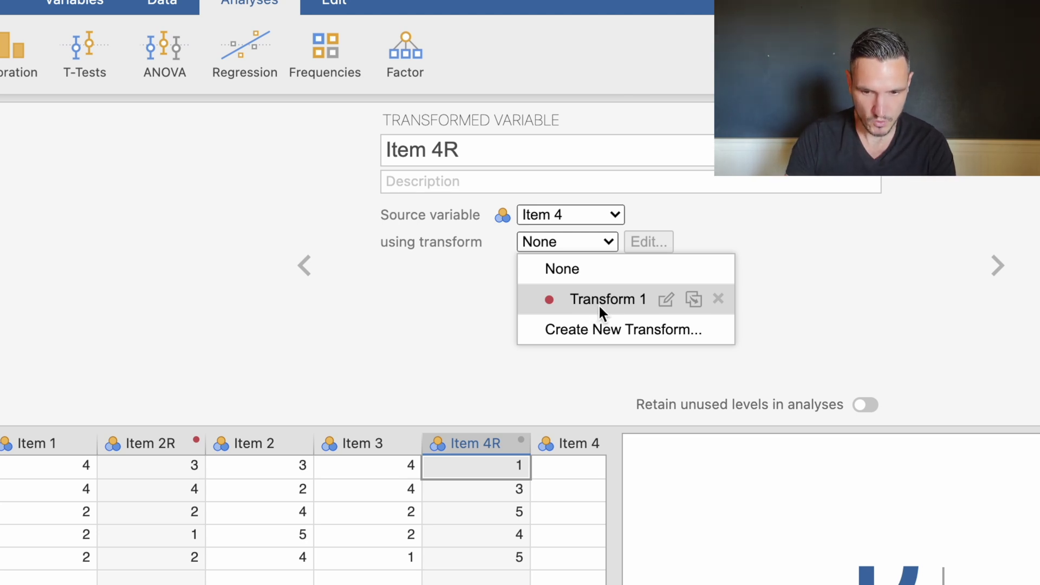
Choose Transform 1 for Item 4R, turning its scores into 5, 3, 1, 2, 1
{"action": "left_click", "coordinate": [598, 304]}
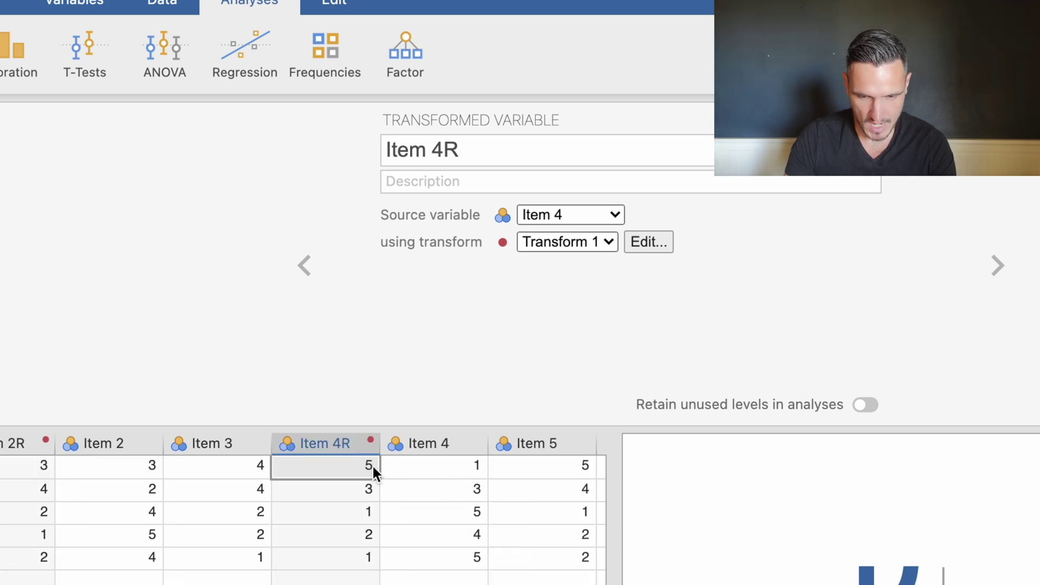